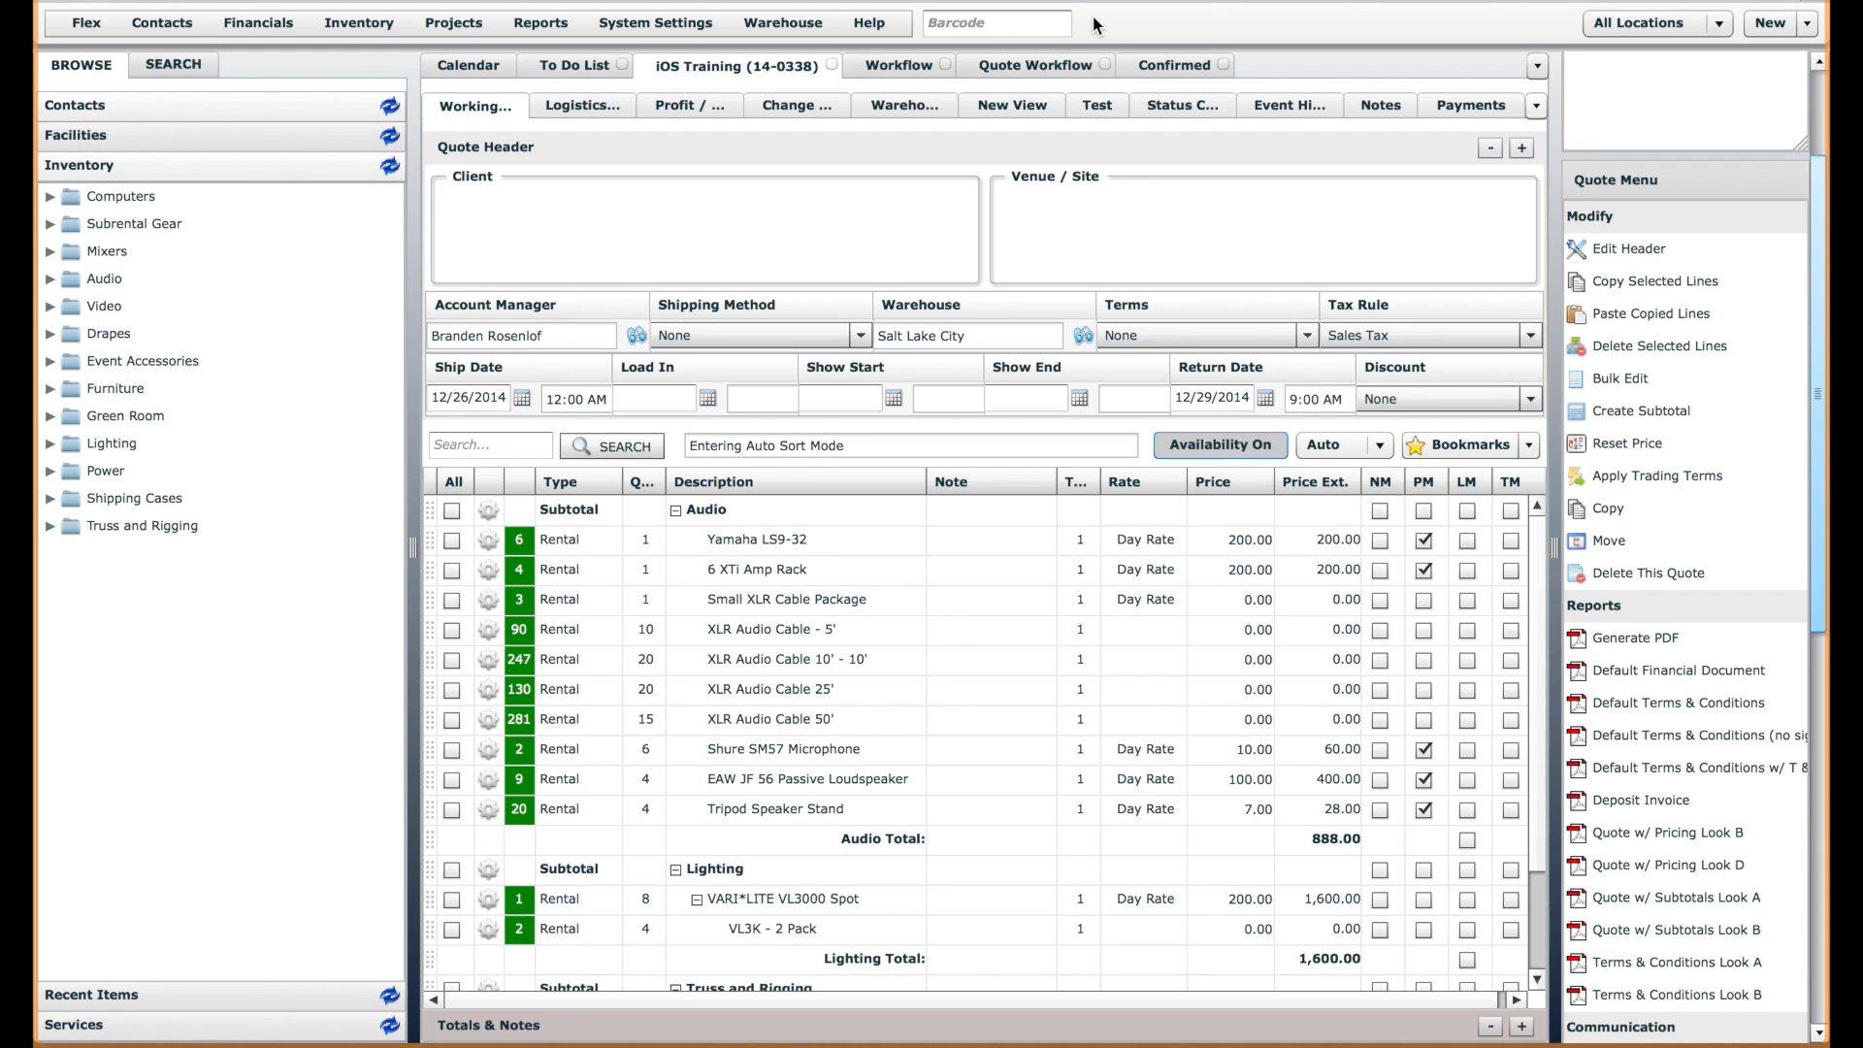
- Confirm the iOS Training quote, removing both recipients from the notification's distribution list
drag(1818, 388, 1825, 801)
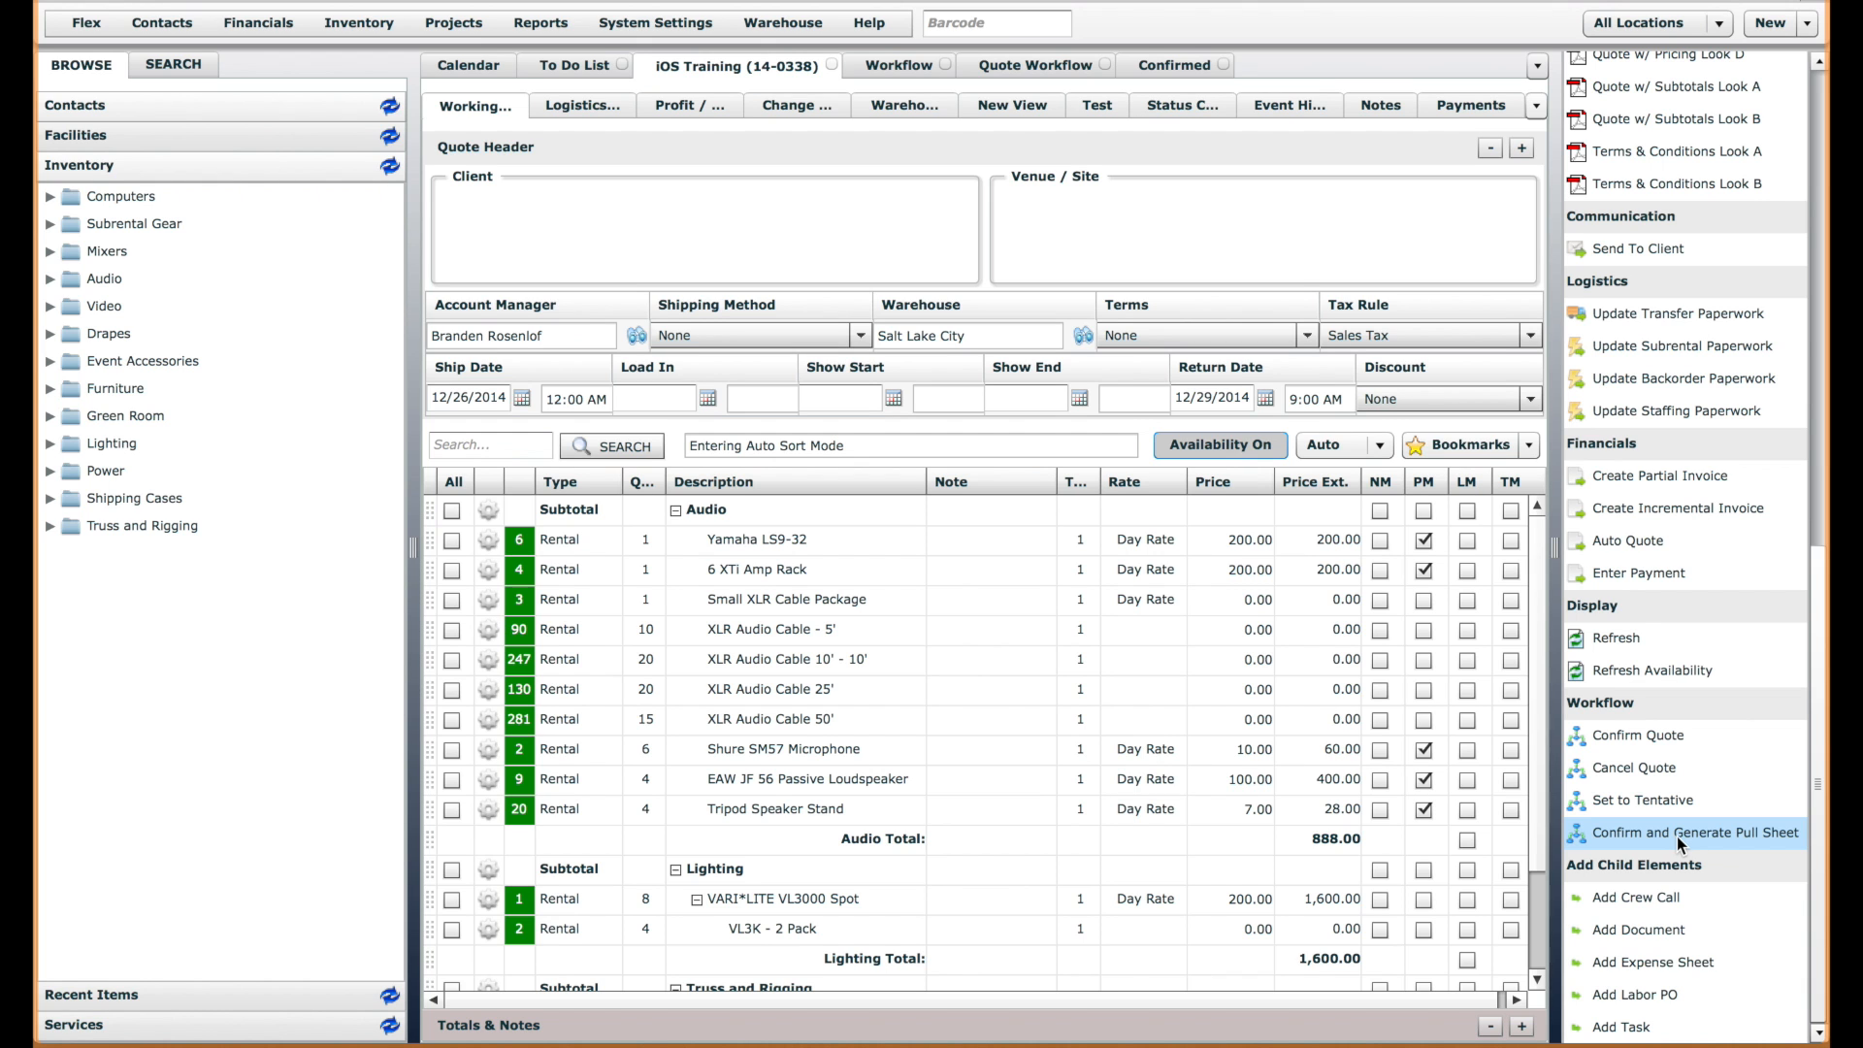
click(1638, 737)
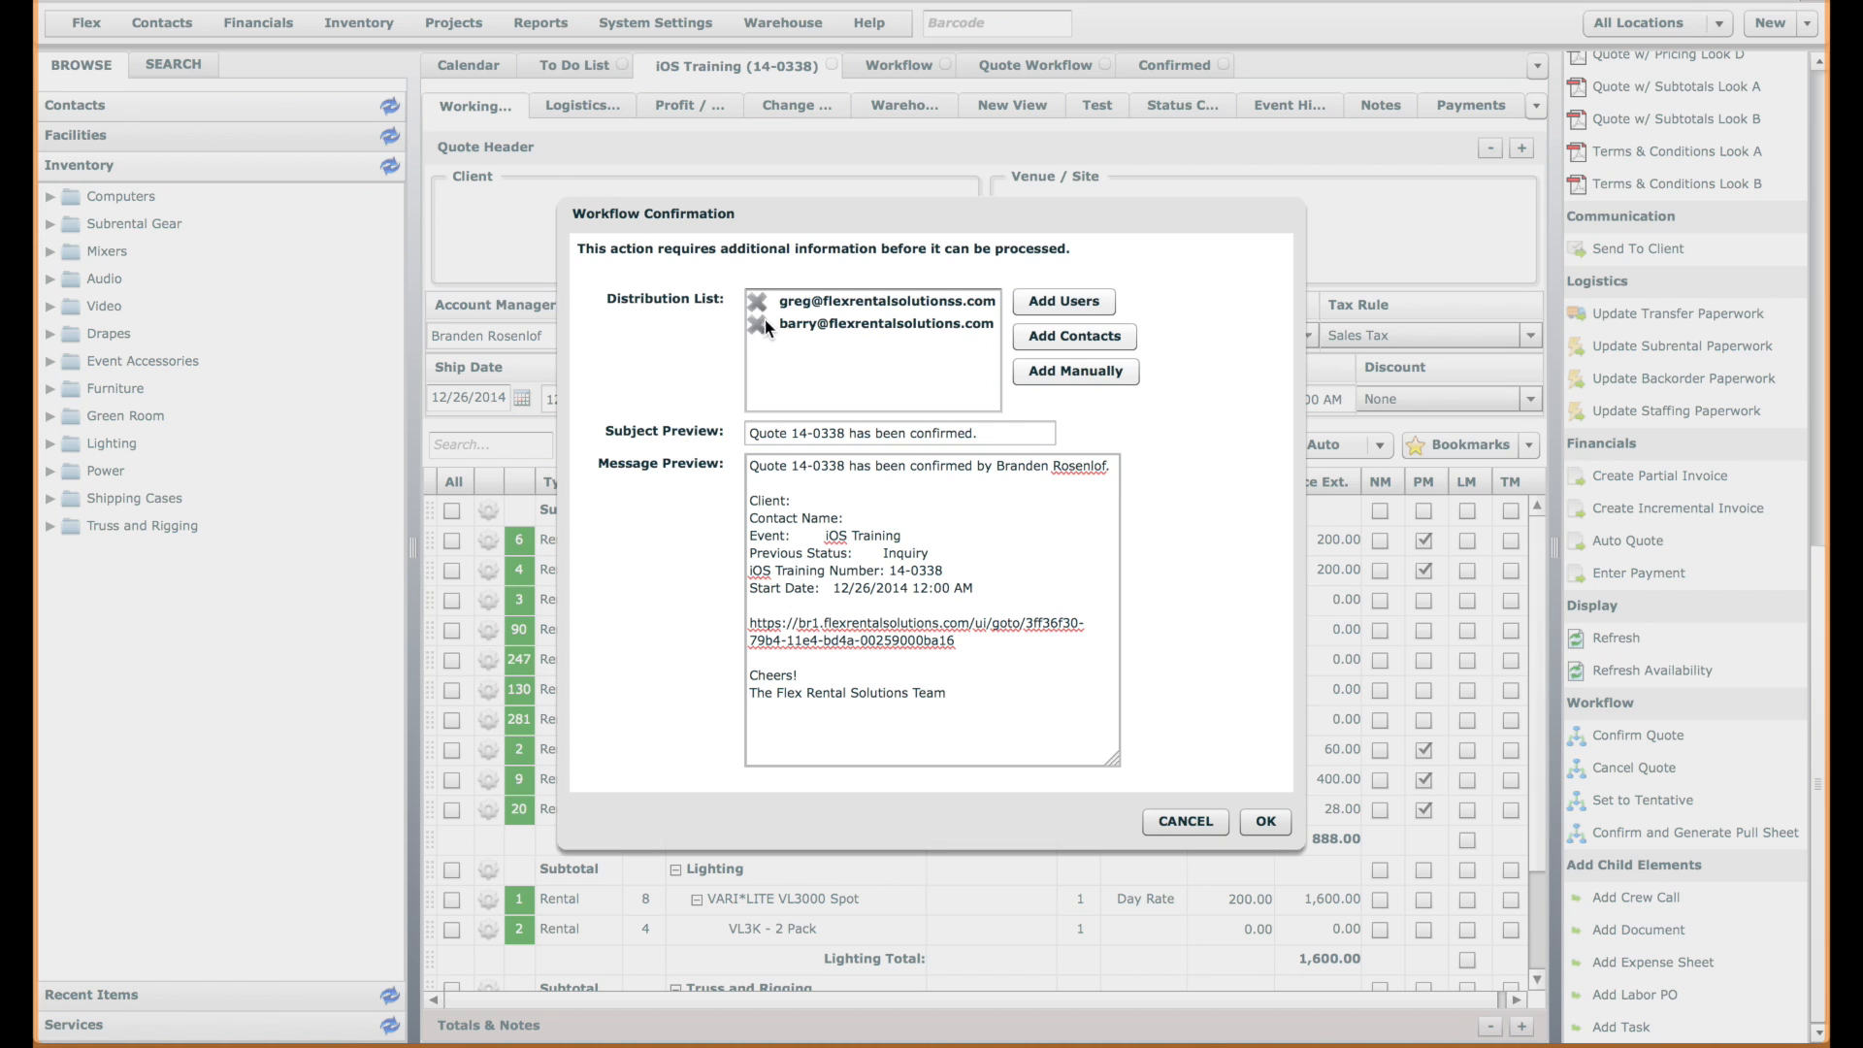
click(765, 326)
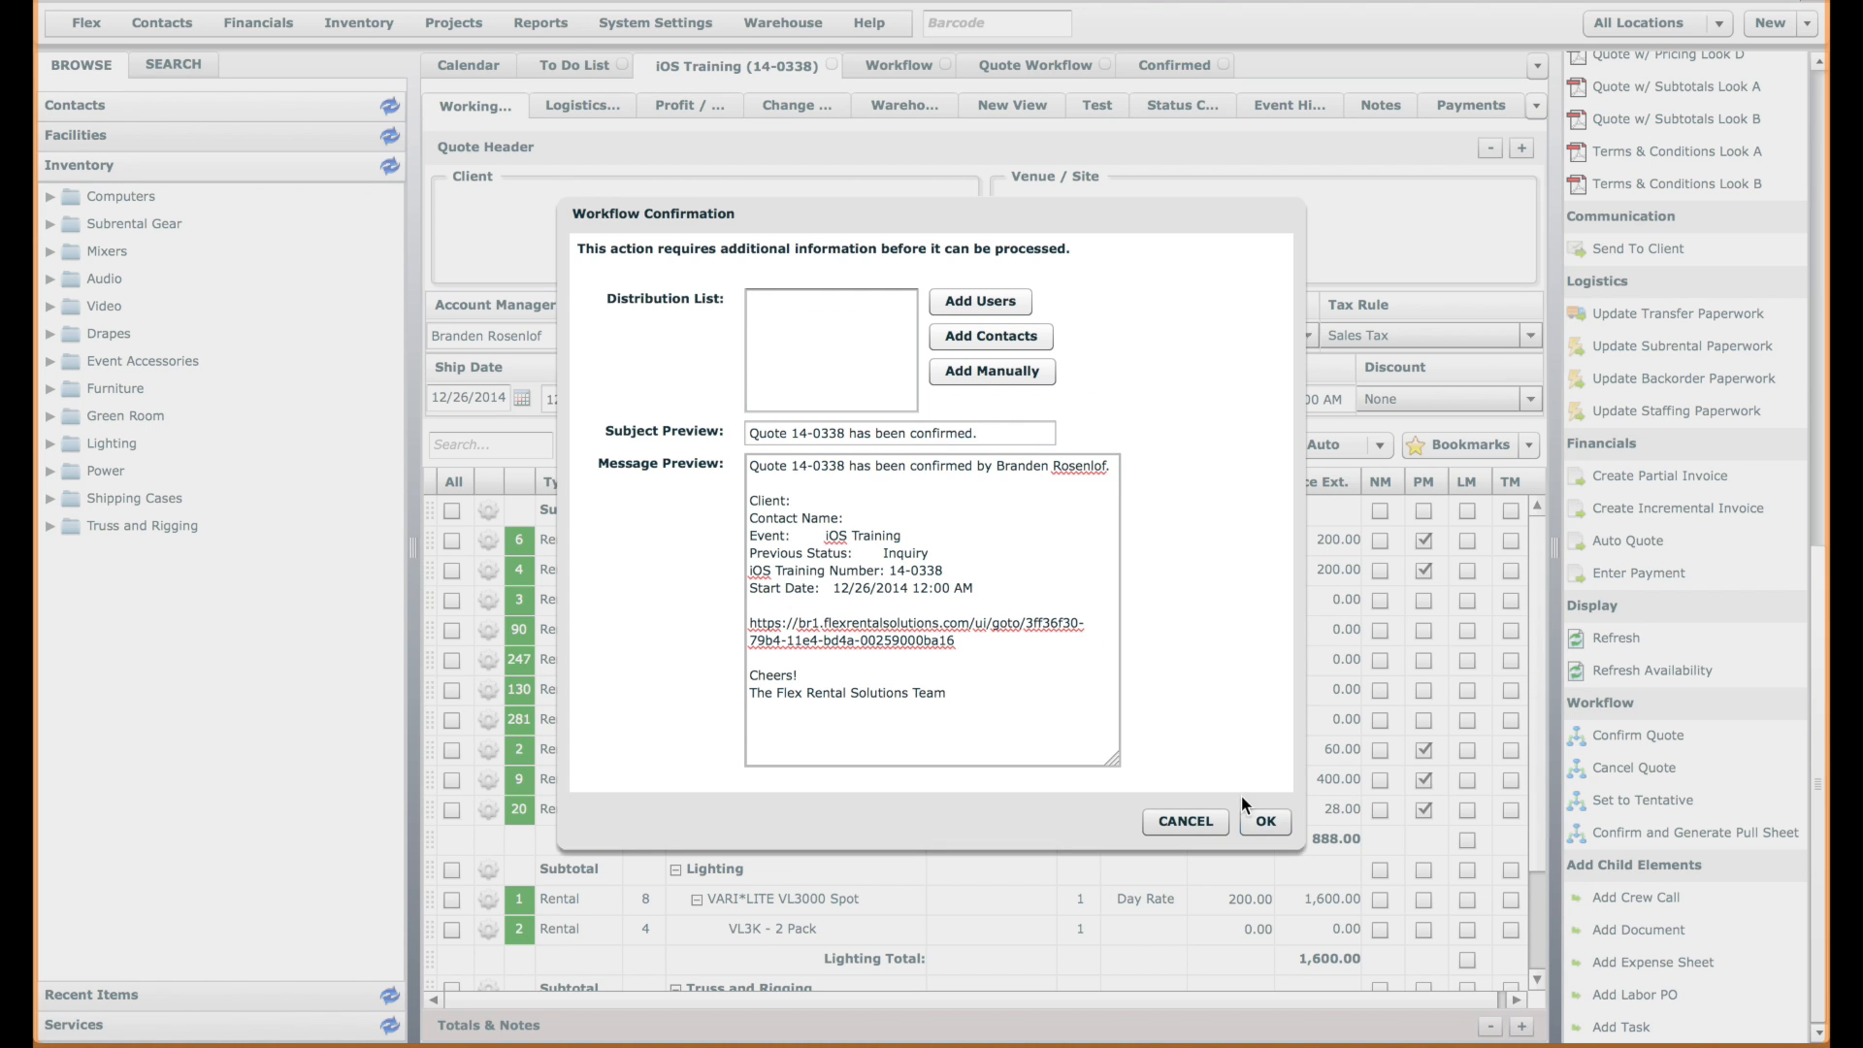
click(1266, 822)
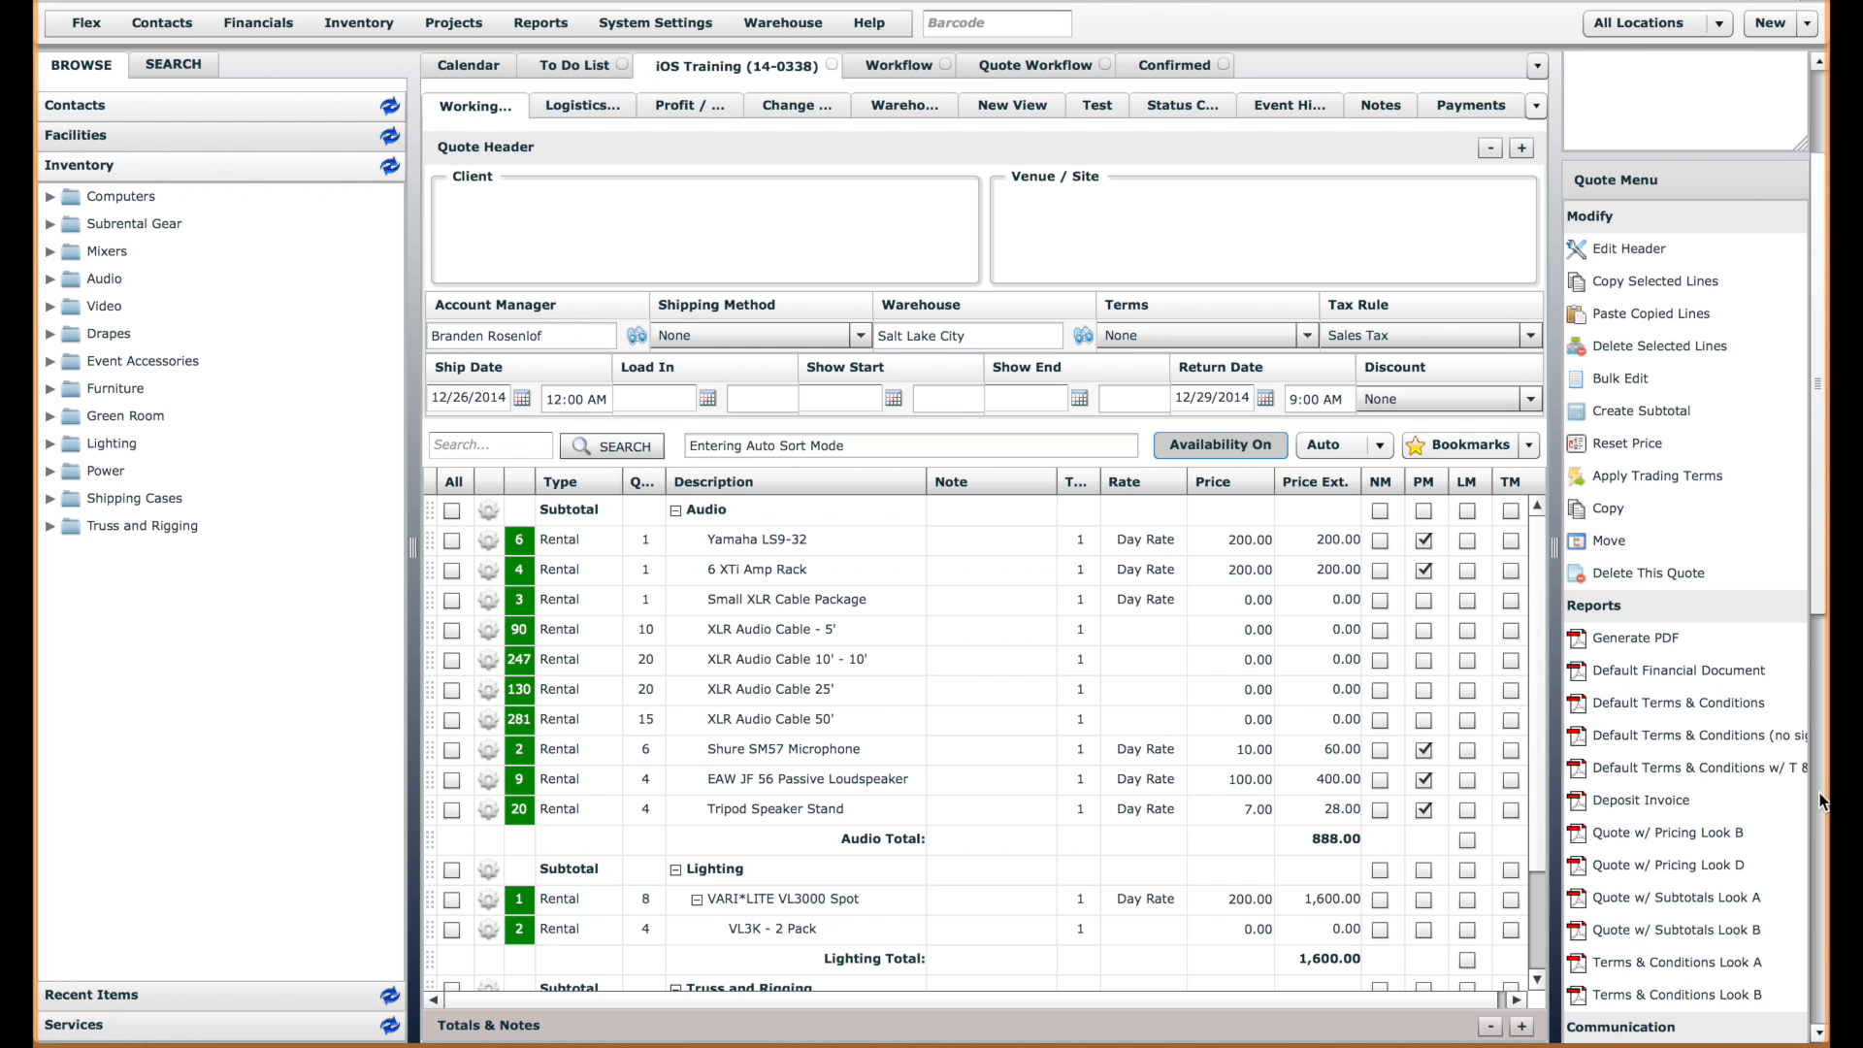
- Compare the confirmed quote's available workflow actions with the Quote Workflow and its Confirmed state
click(1820, 800)
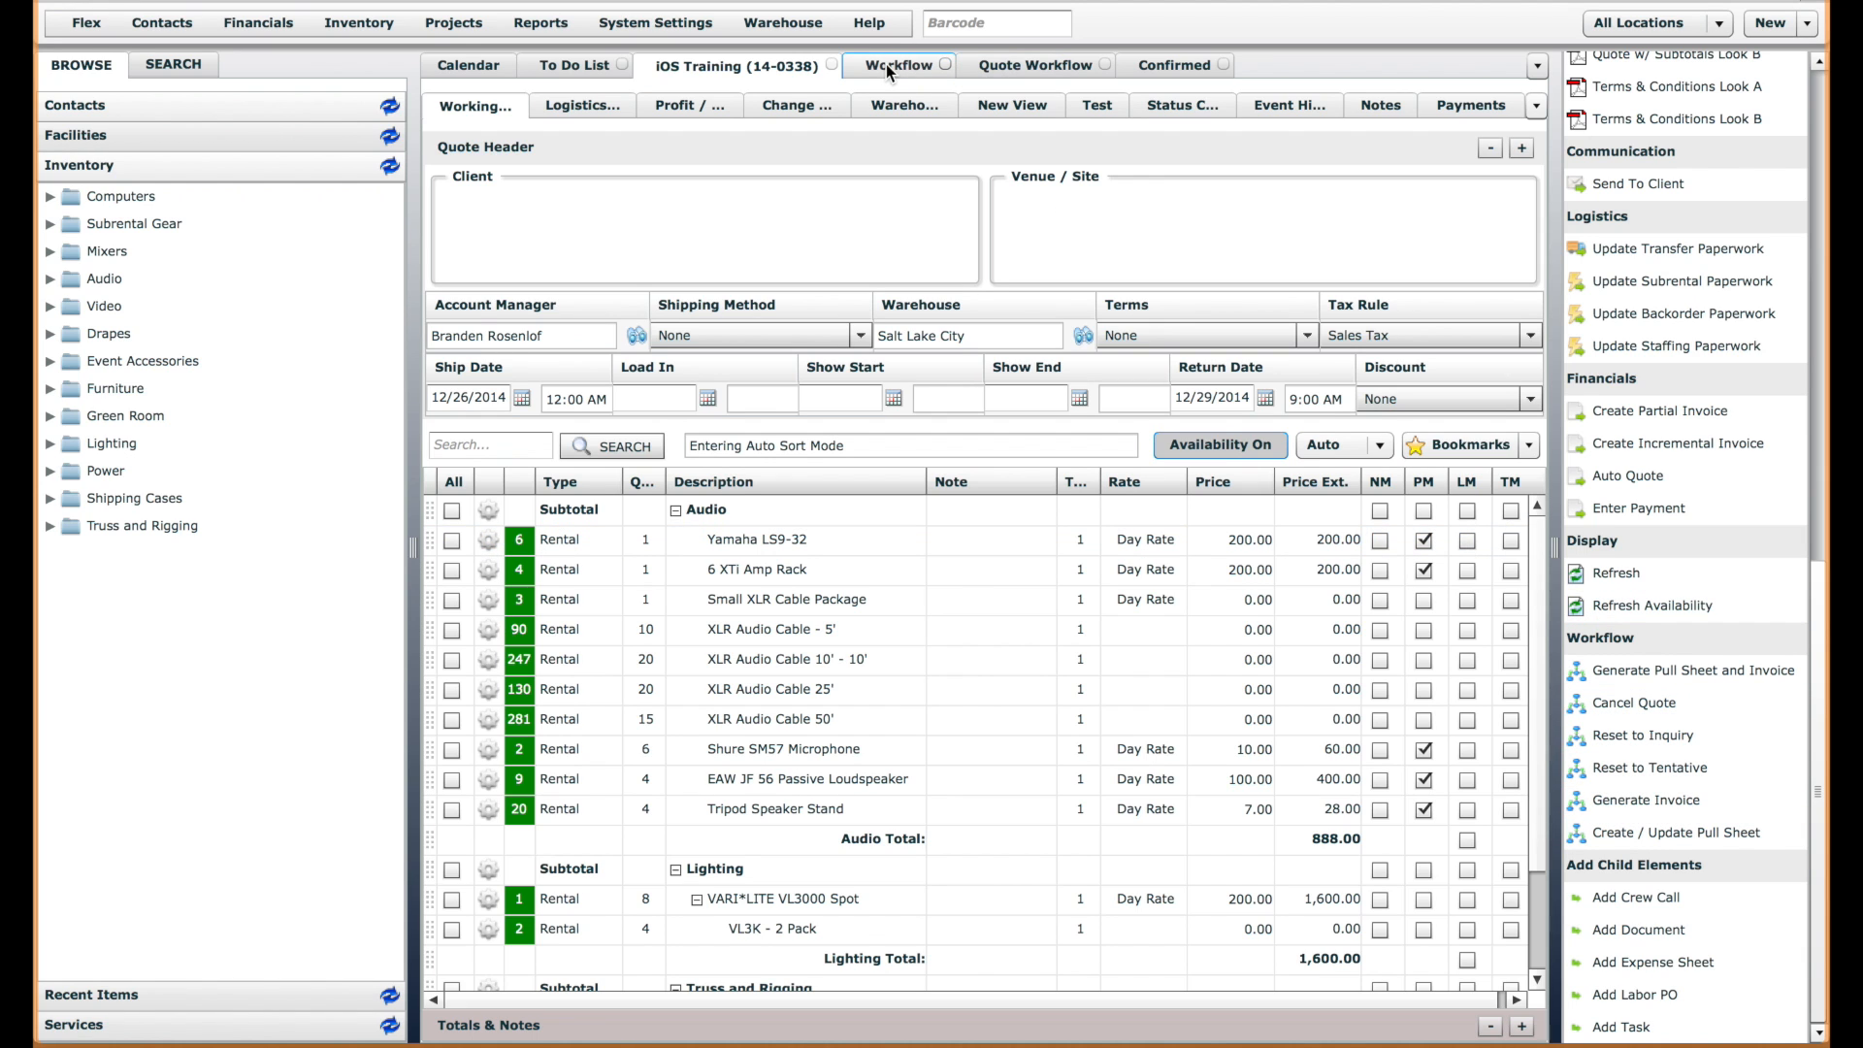
click(970, 65)
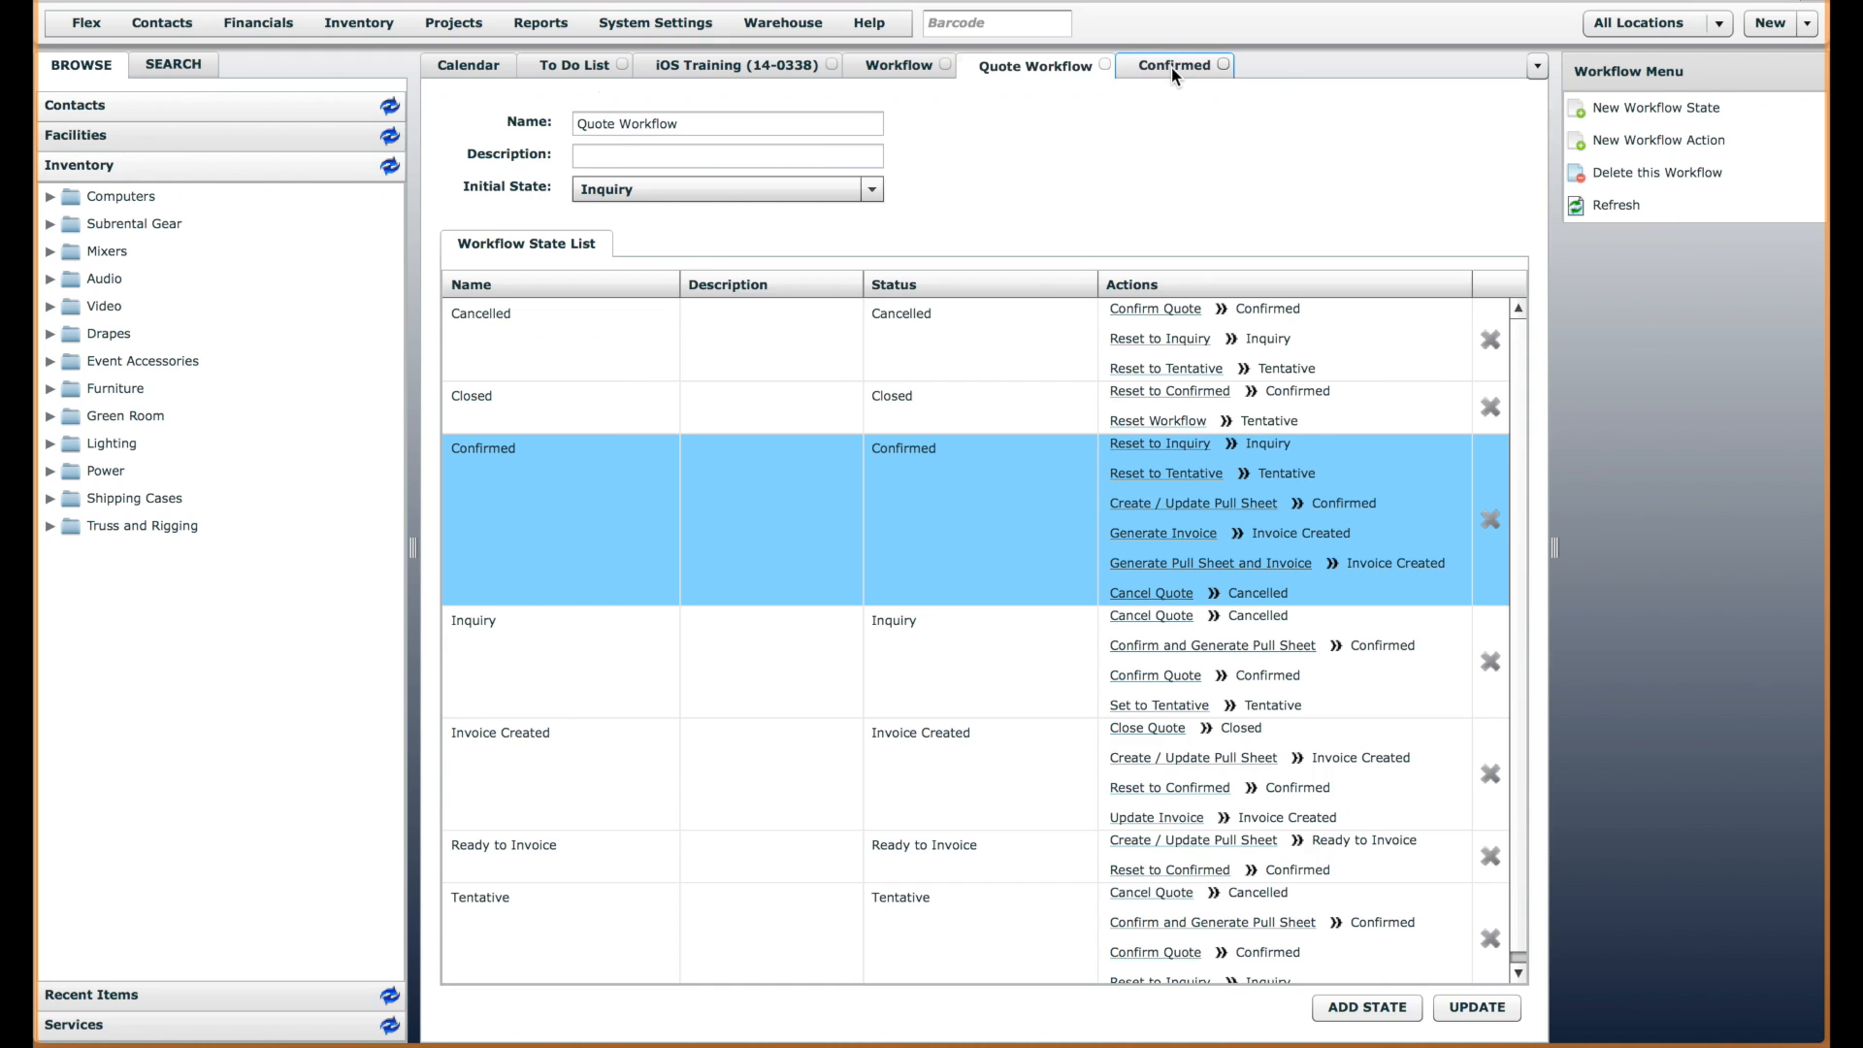
click(1173, 67)
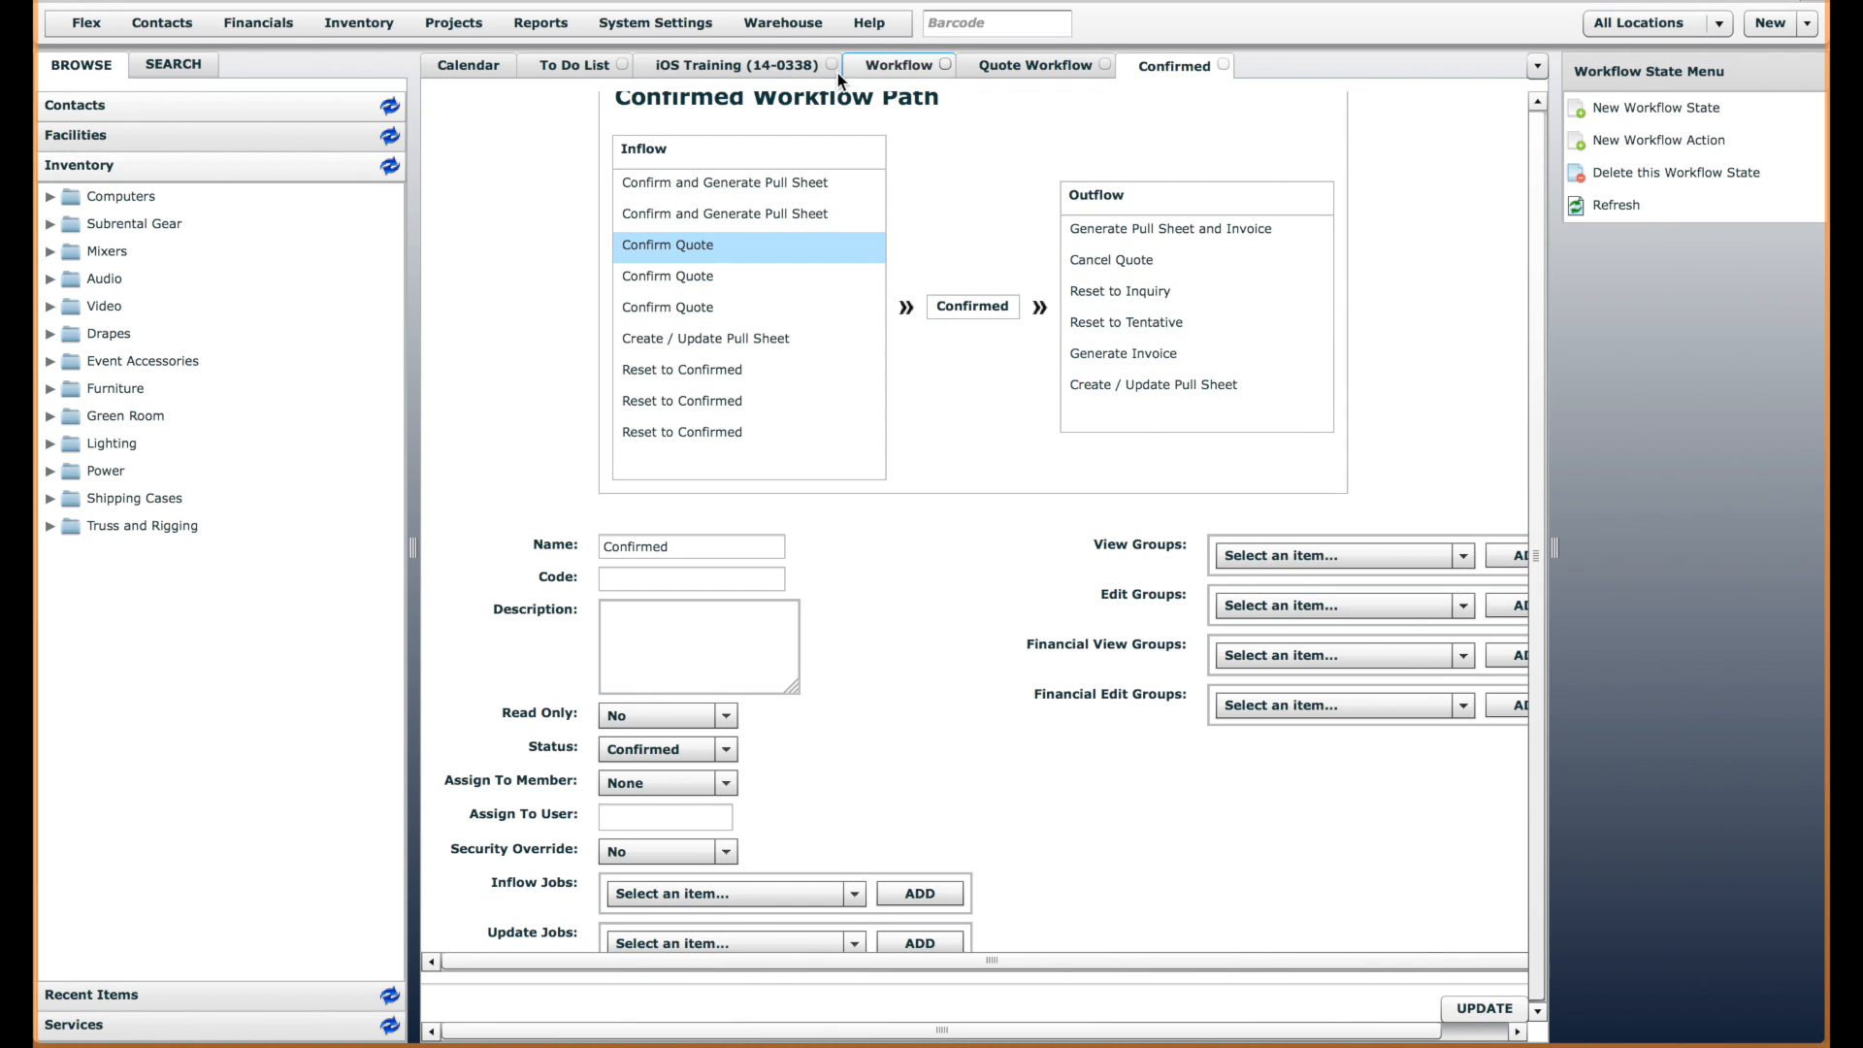
click(765, 66)
drag(1818, 388, 1815, 924)
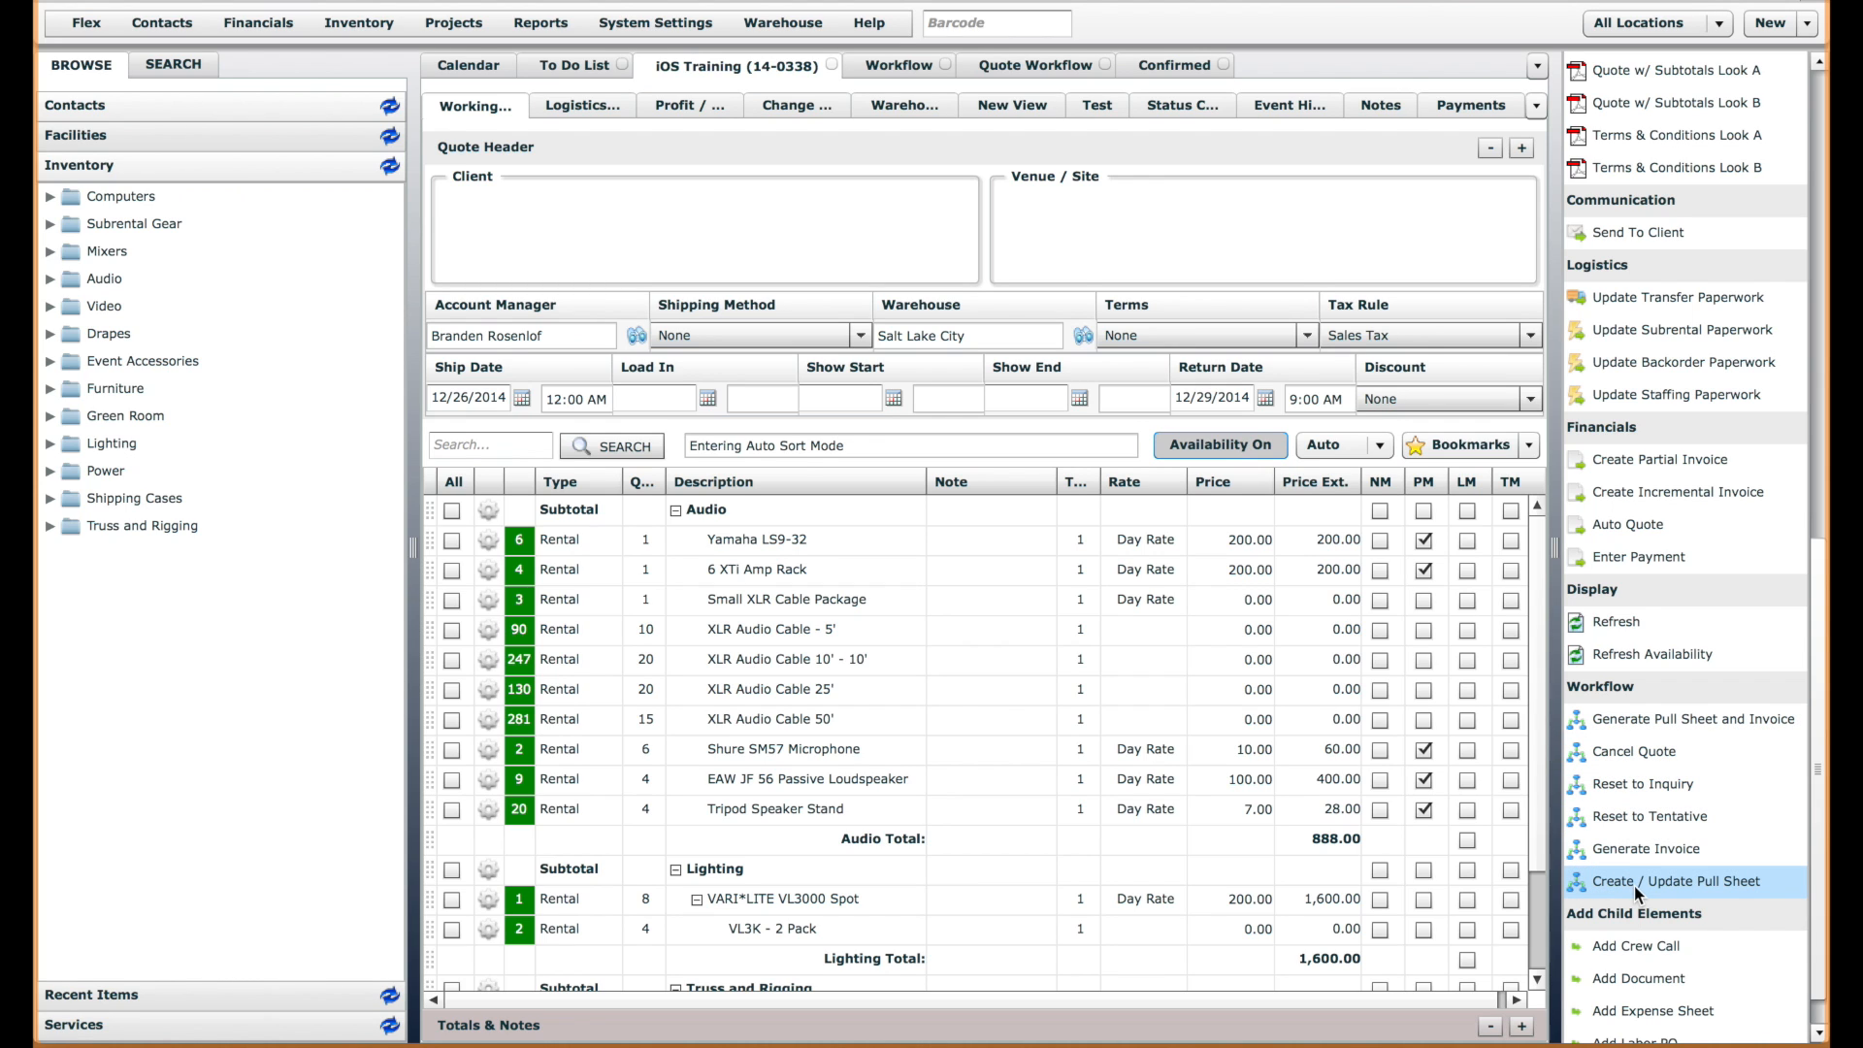
- Open the Quote Workflow from the workflow list and display its Confirmed state
click(447, 27)
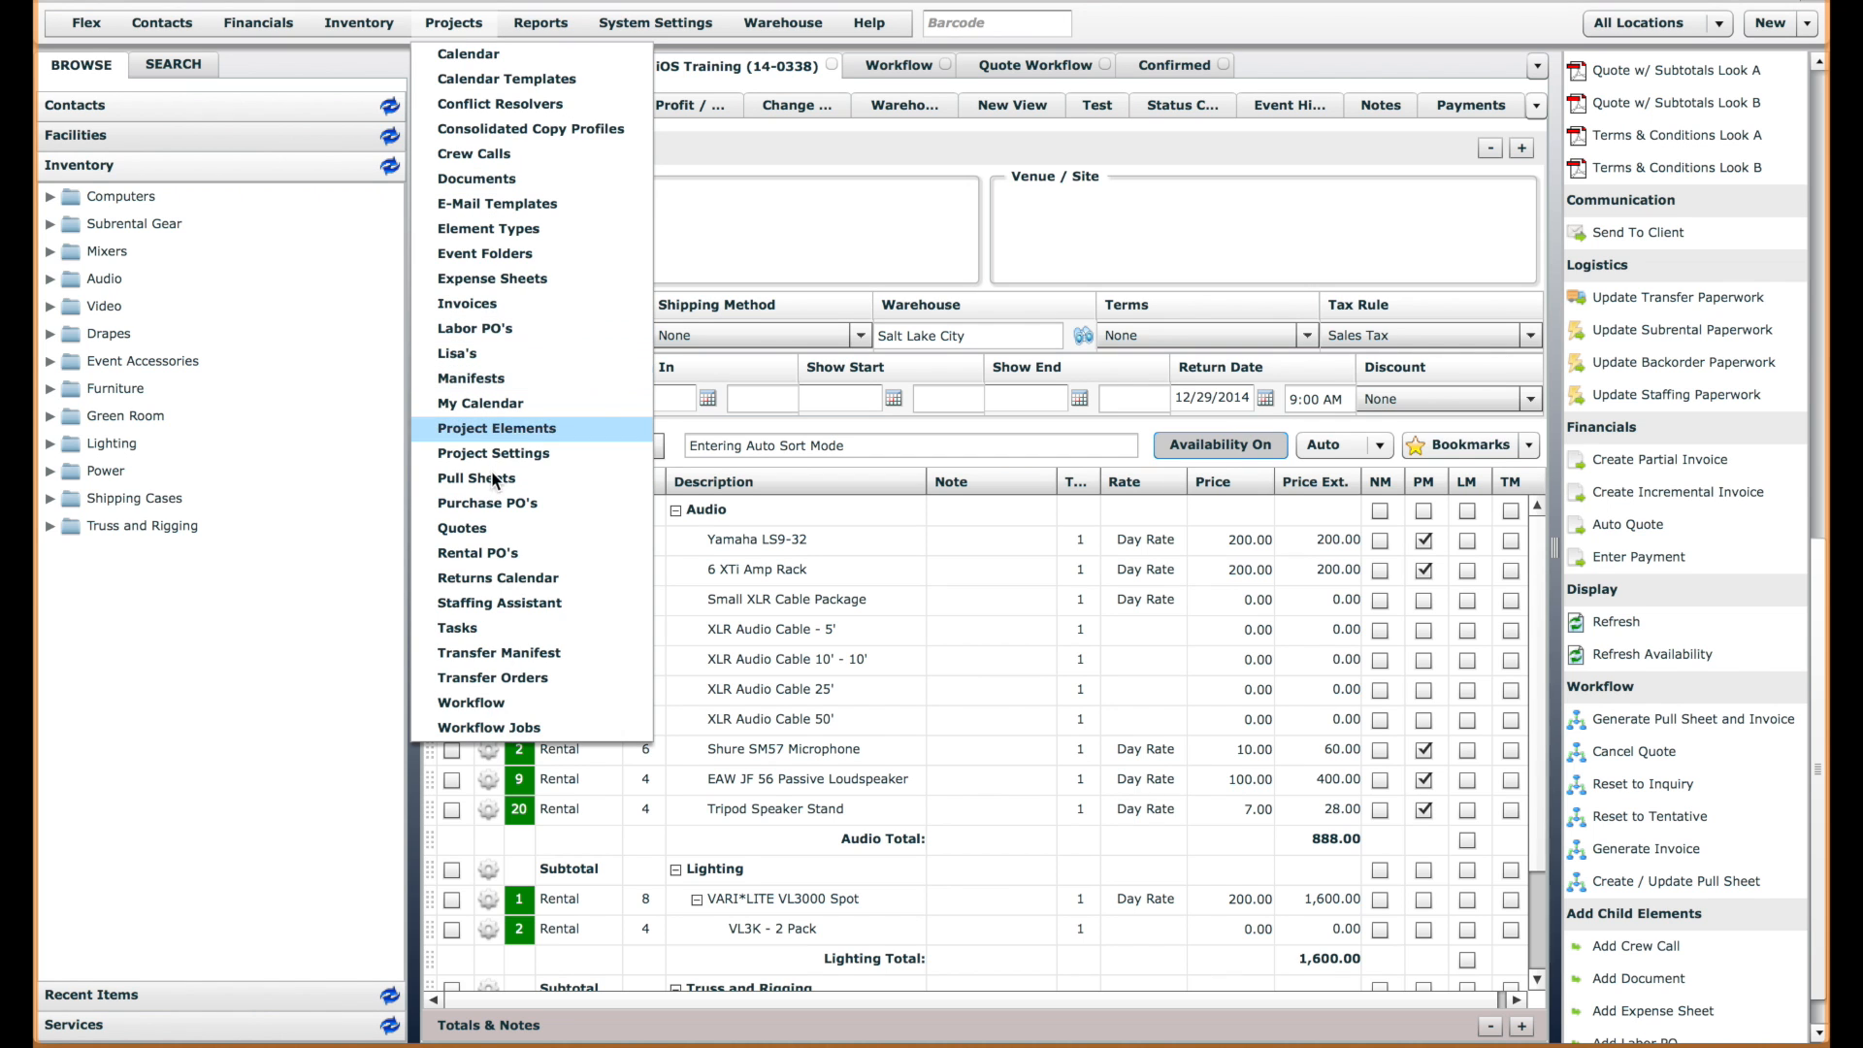
click(476, 703)
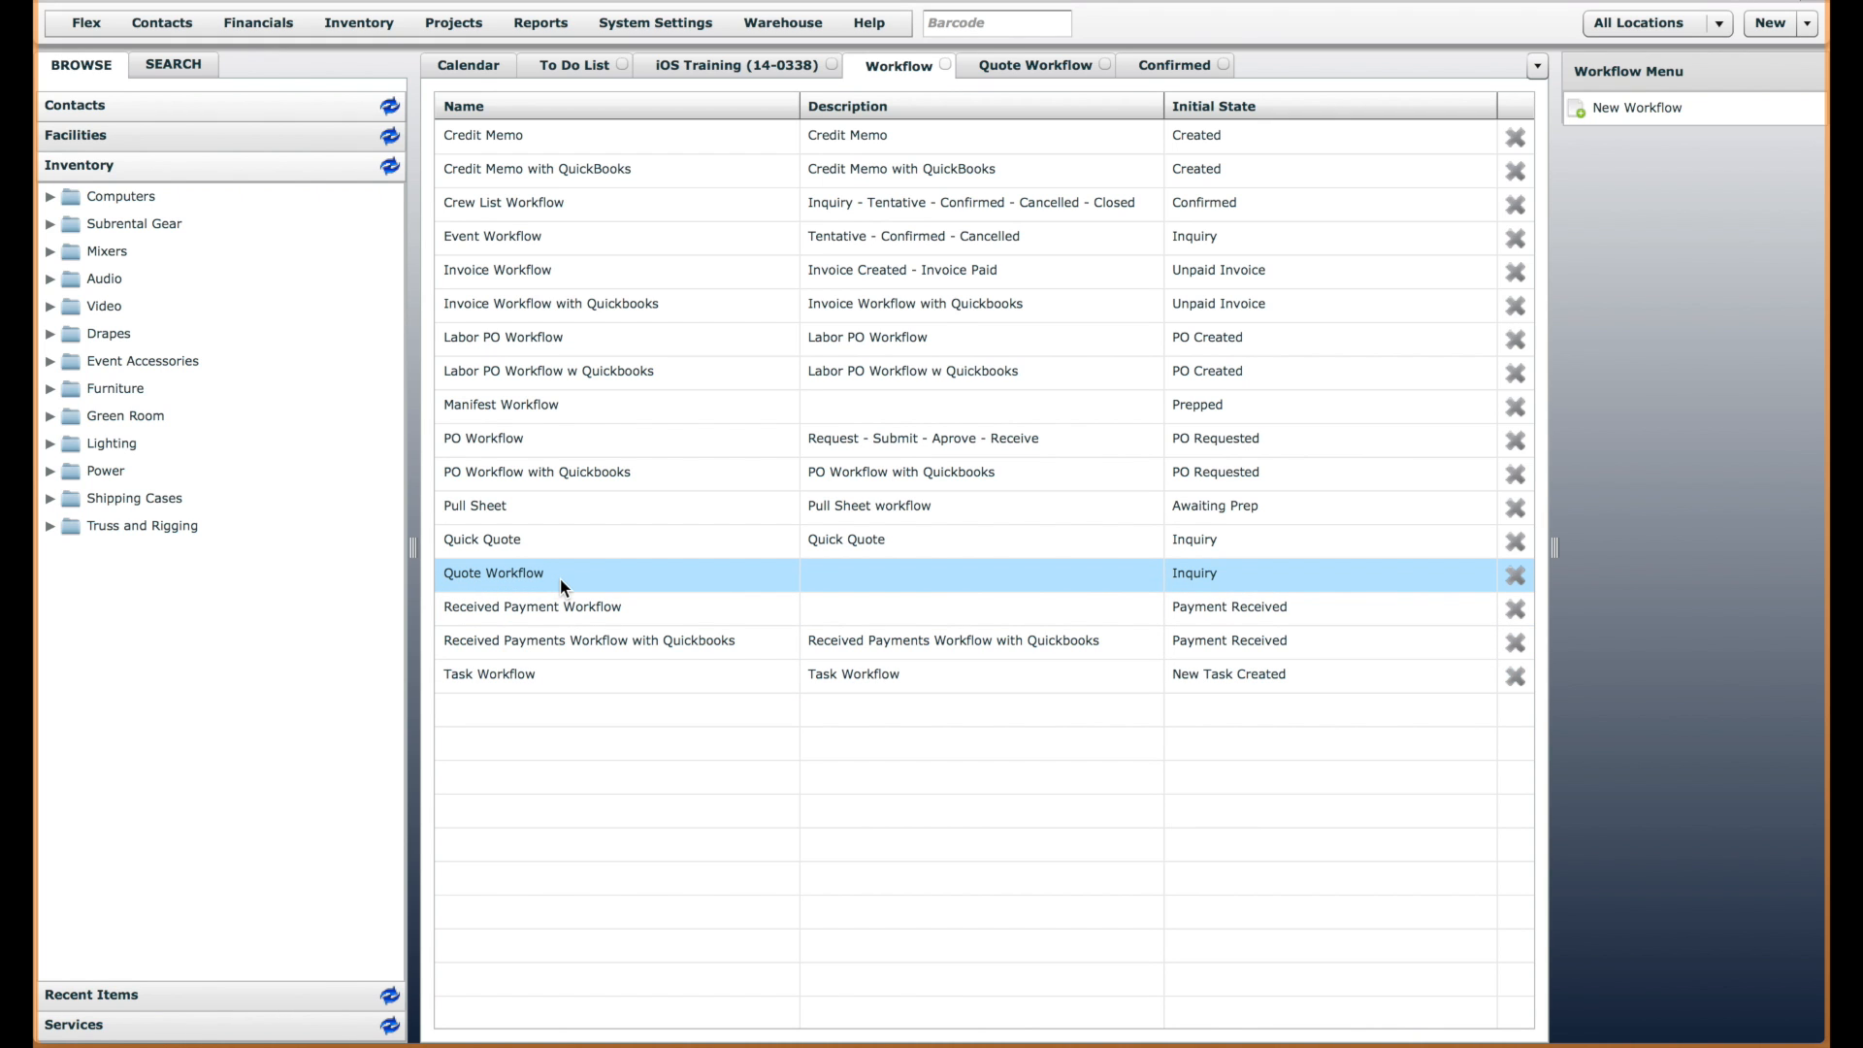
double_click(561, 579)
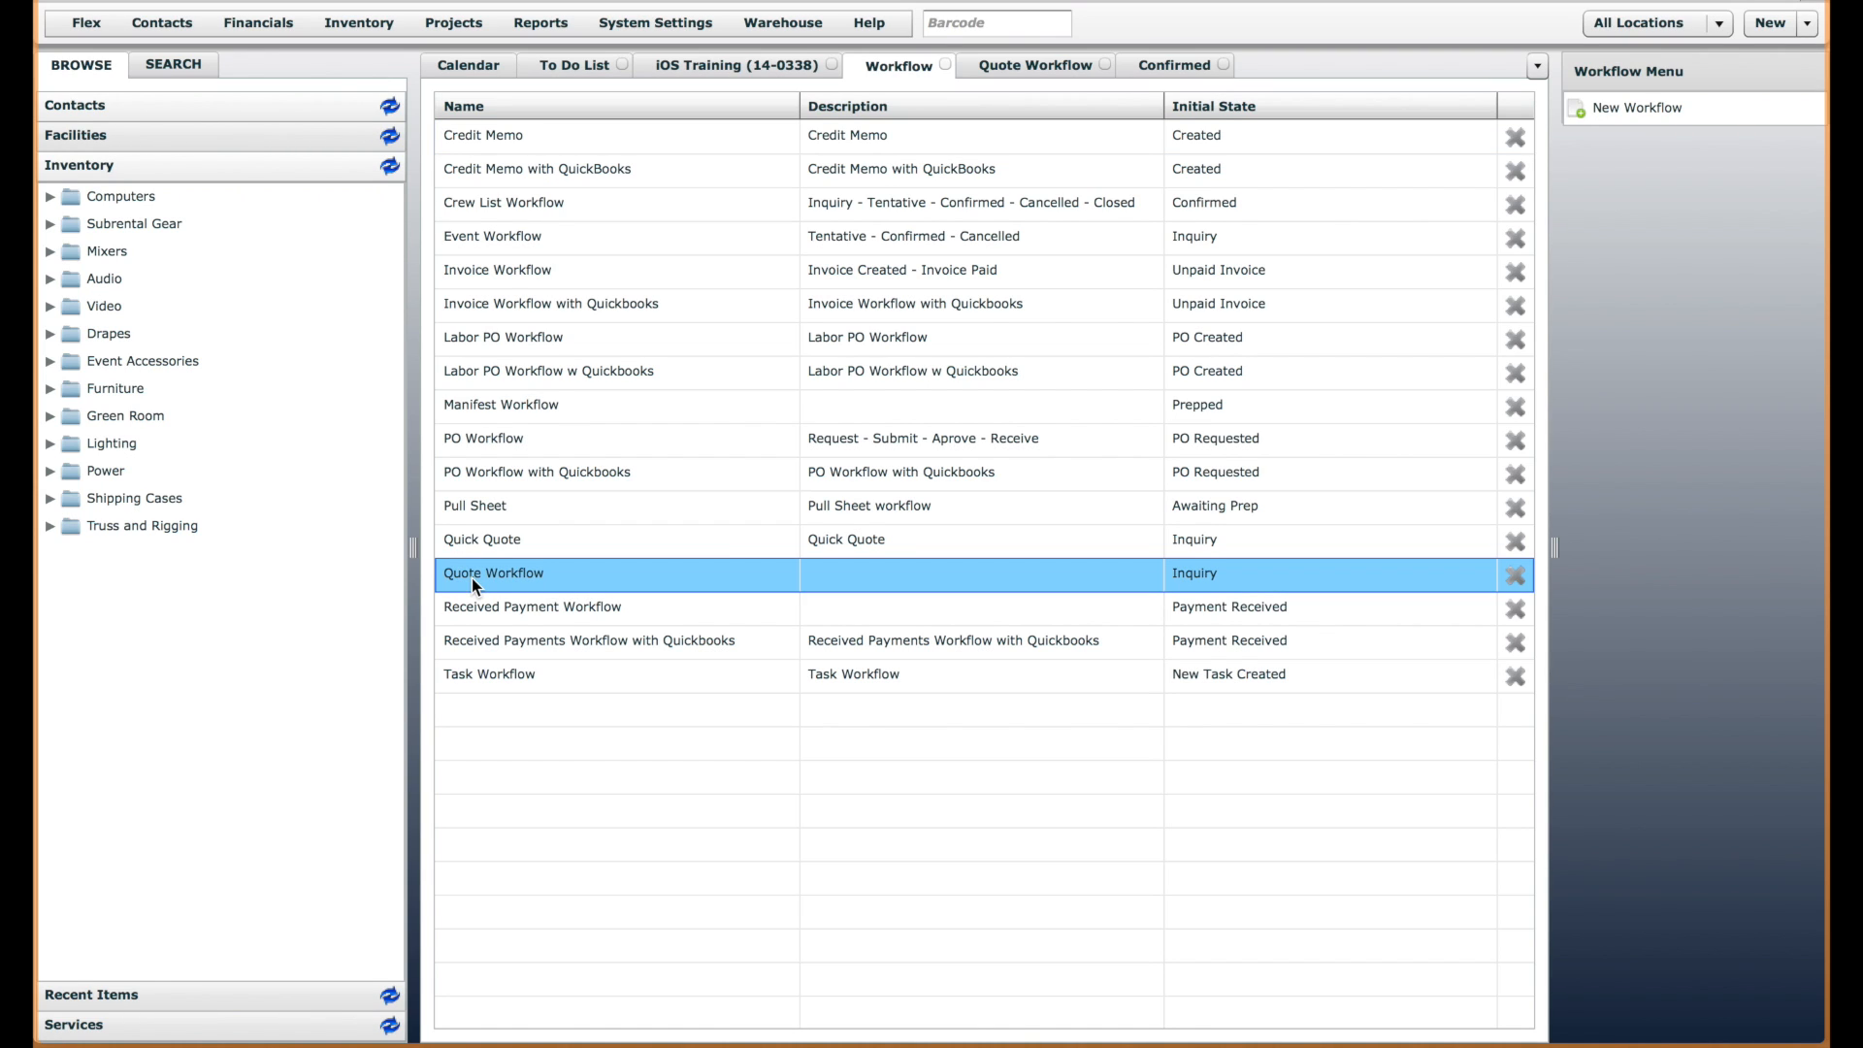
double_click(472, 579)
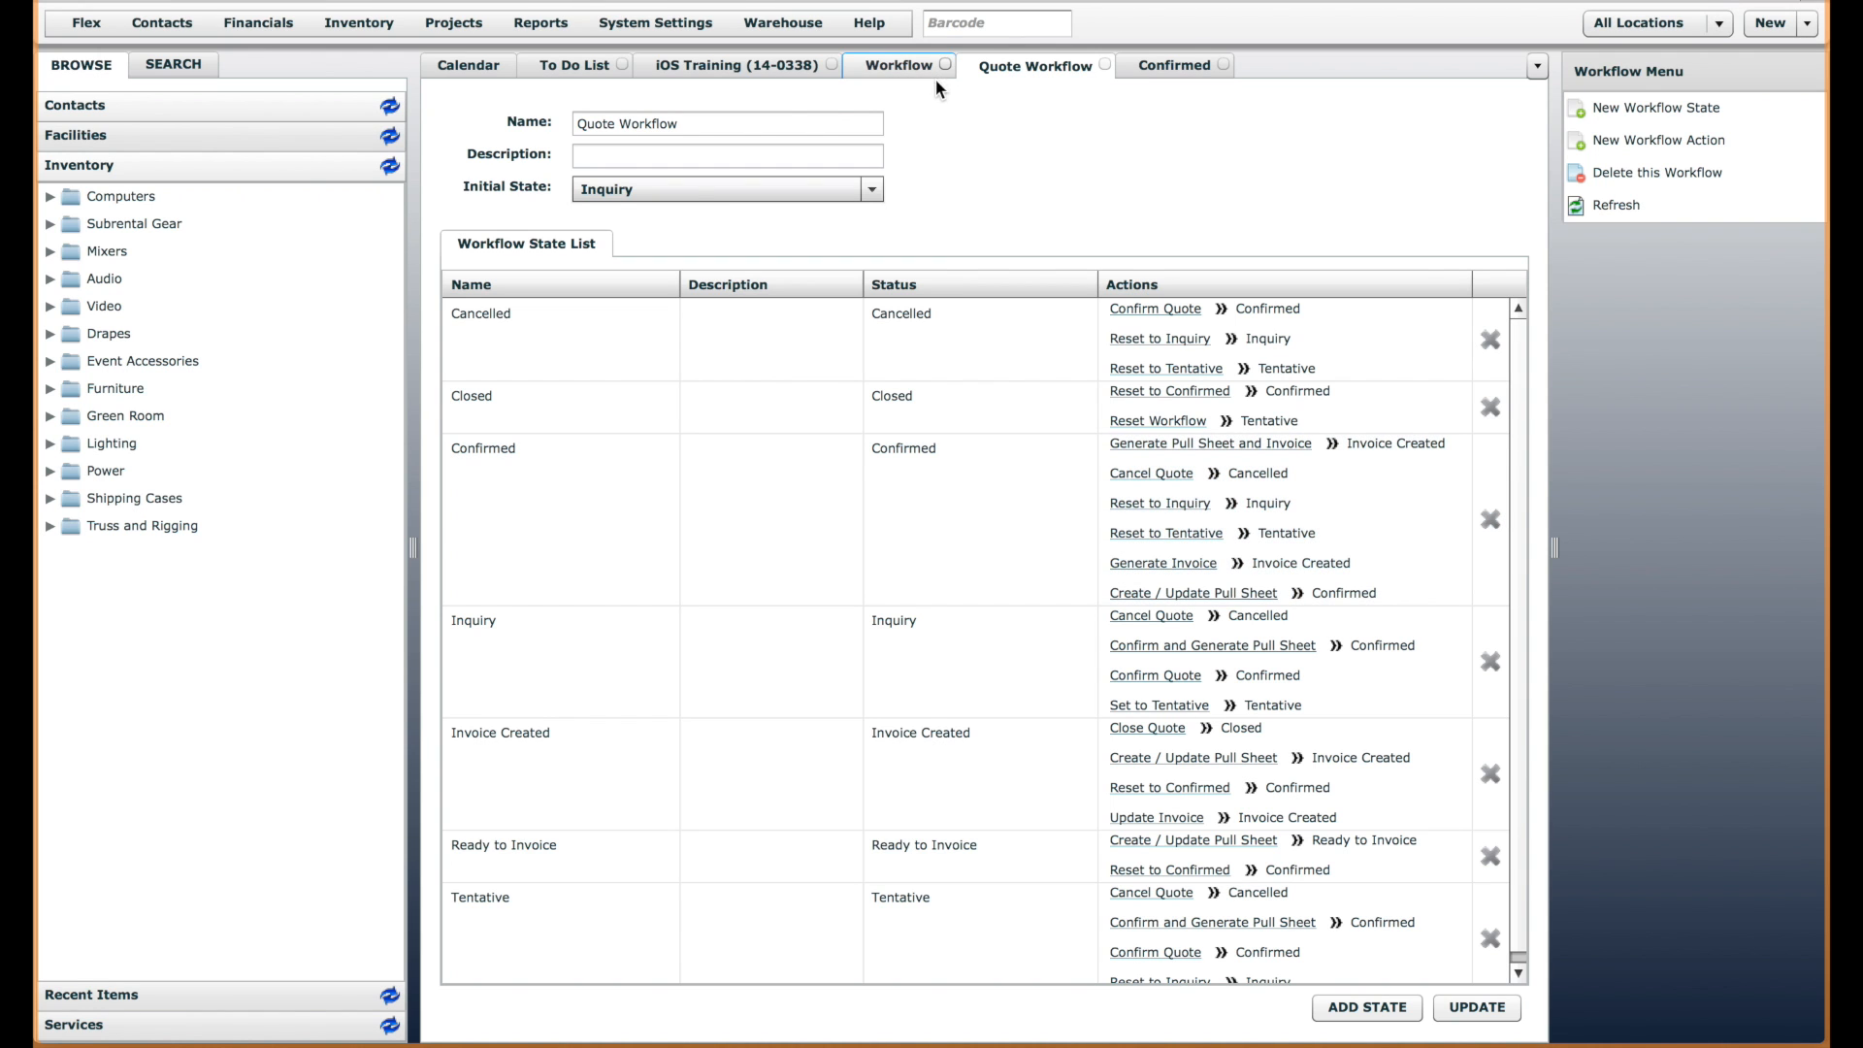
double_click(580, 488)
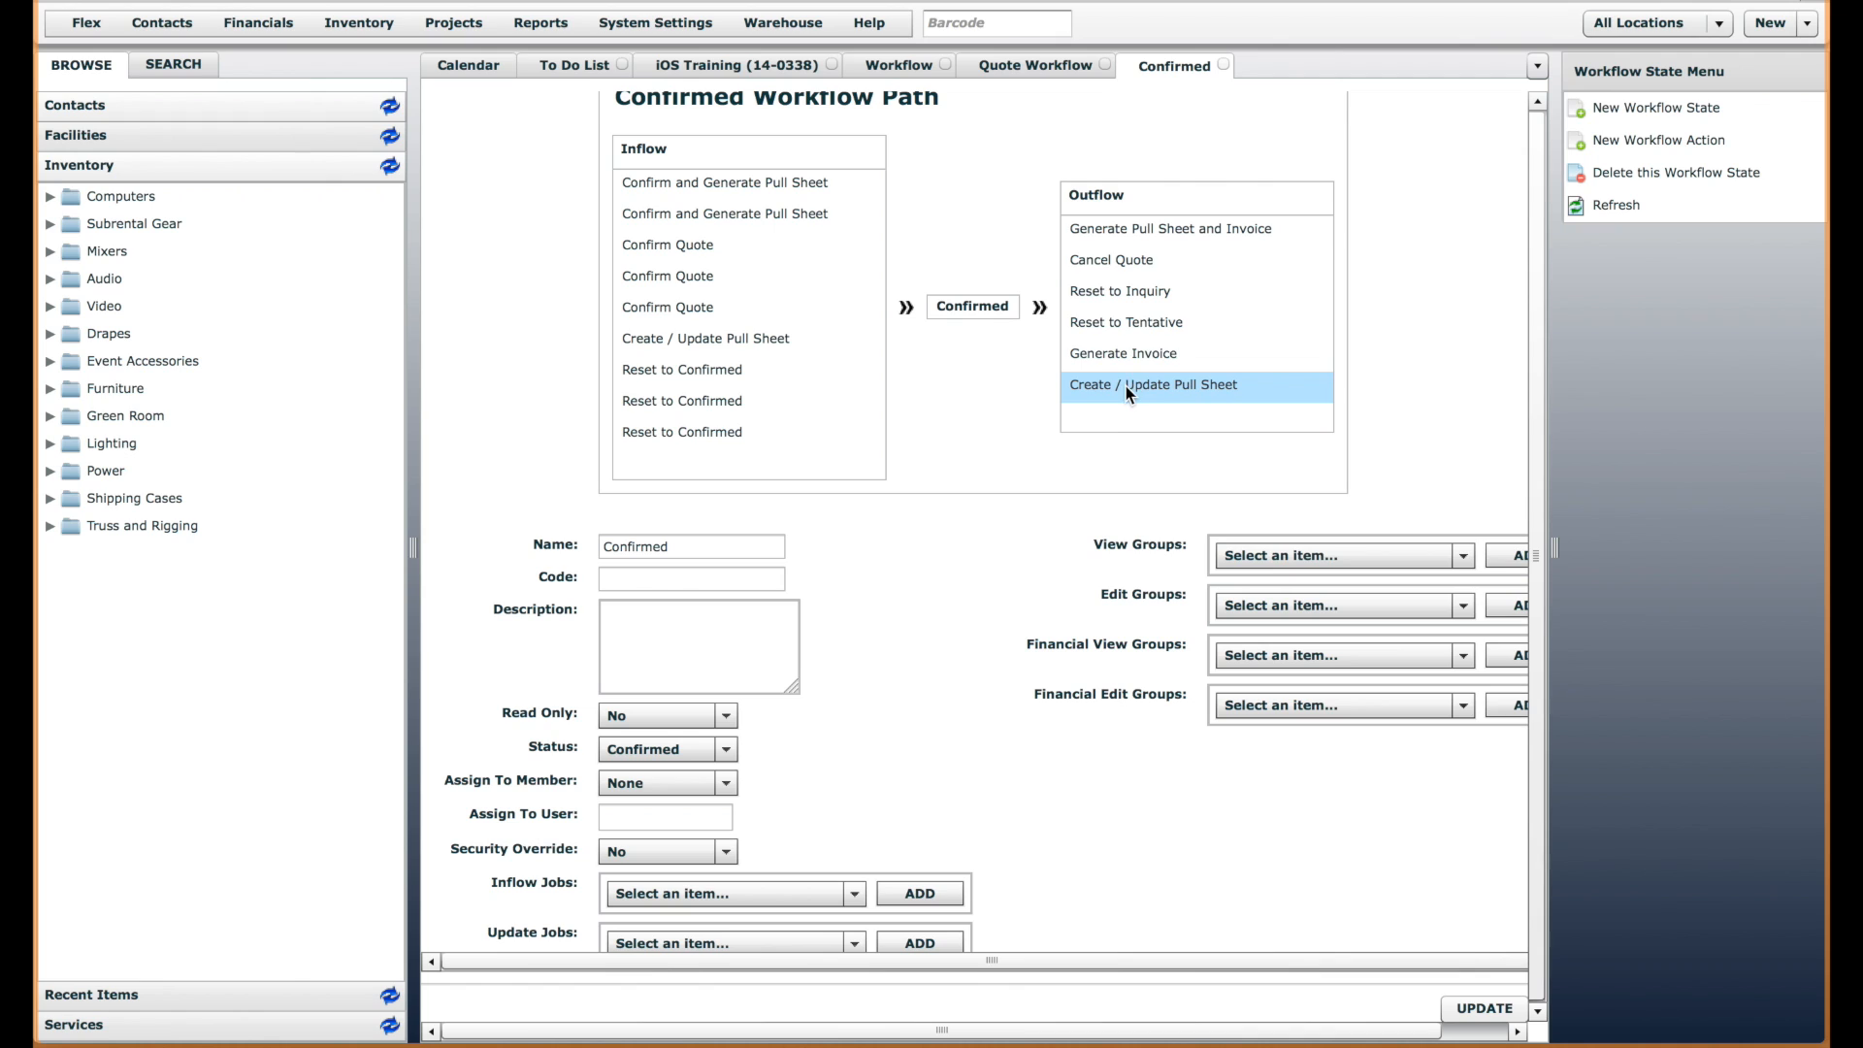
- Reorder the outflow to Reset to Inquiry, Reset to Tentative, Generate Invoice, Create / Update Pull Sheet, Generate Pull Sheet and Invoice, Cancel Quote, and save
click(1117, 232)
drag(1117, 233, 1120, 377)
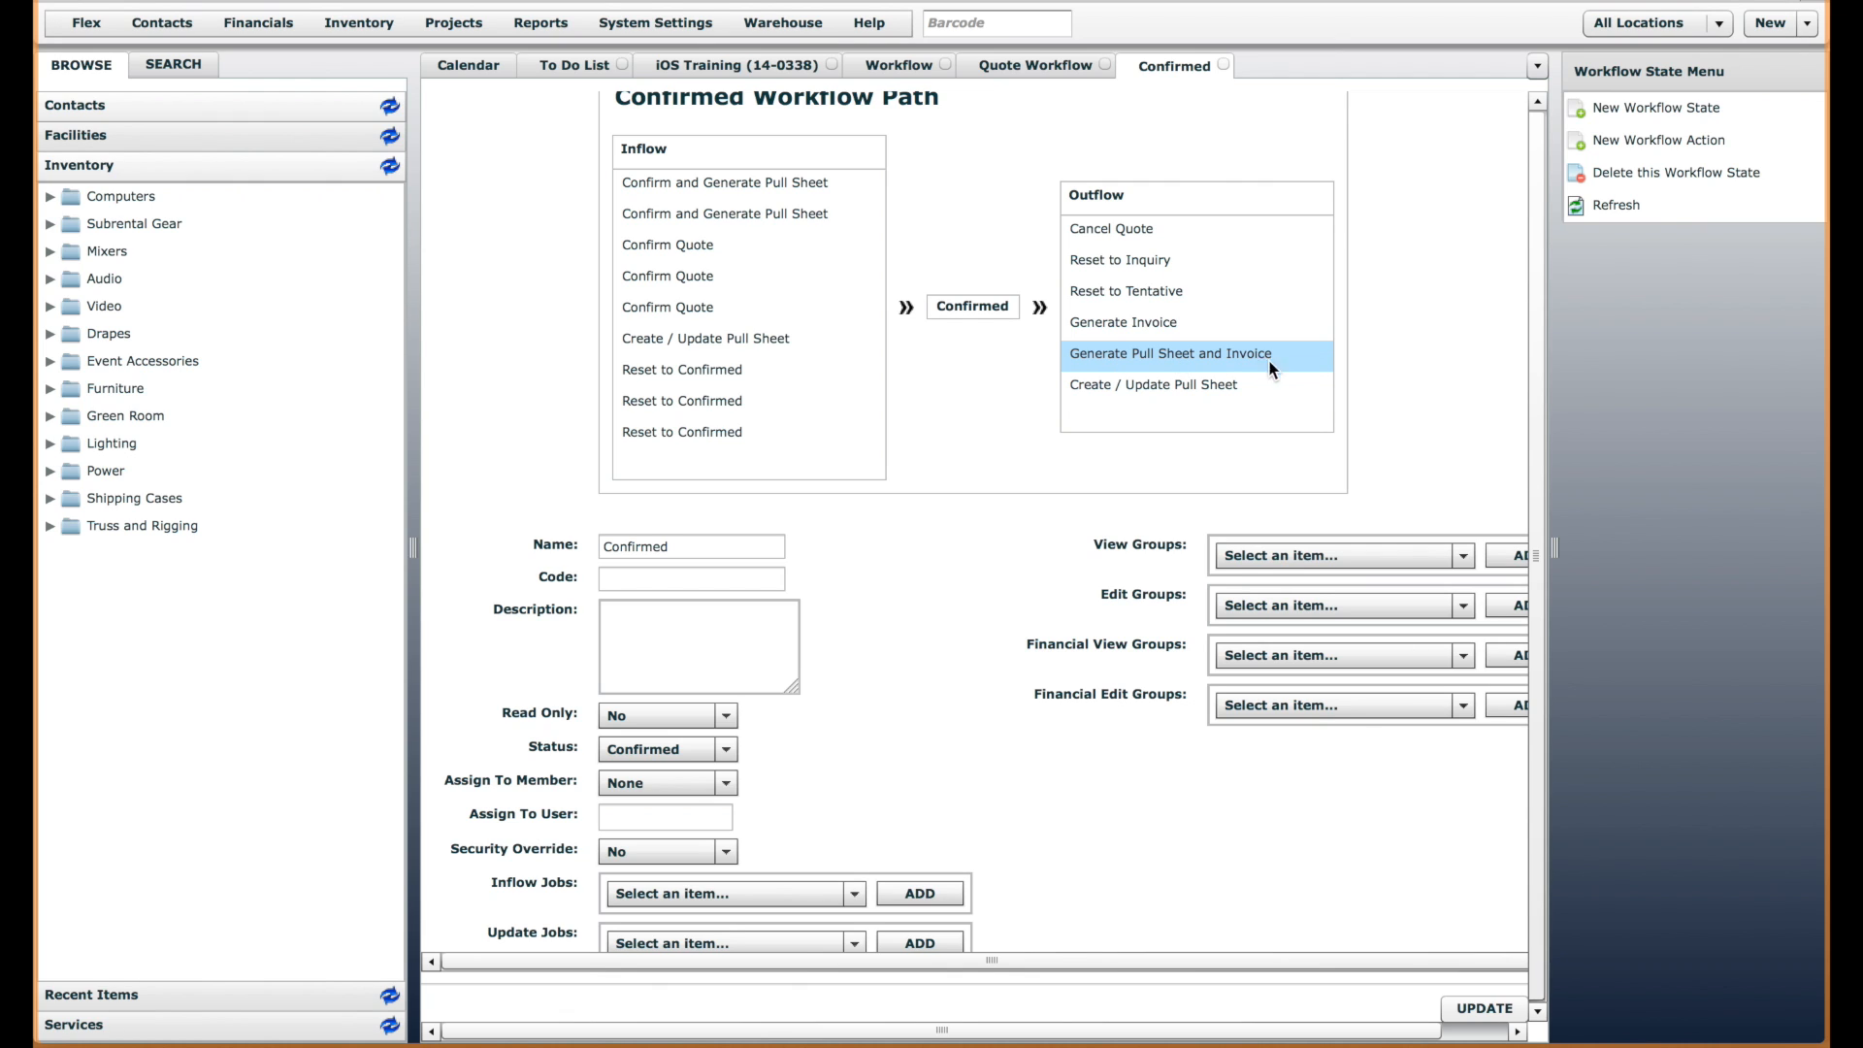
drag(1159, 385, 1158, 352)
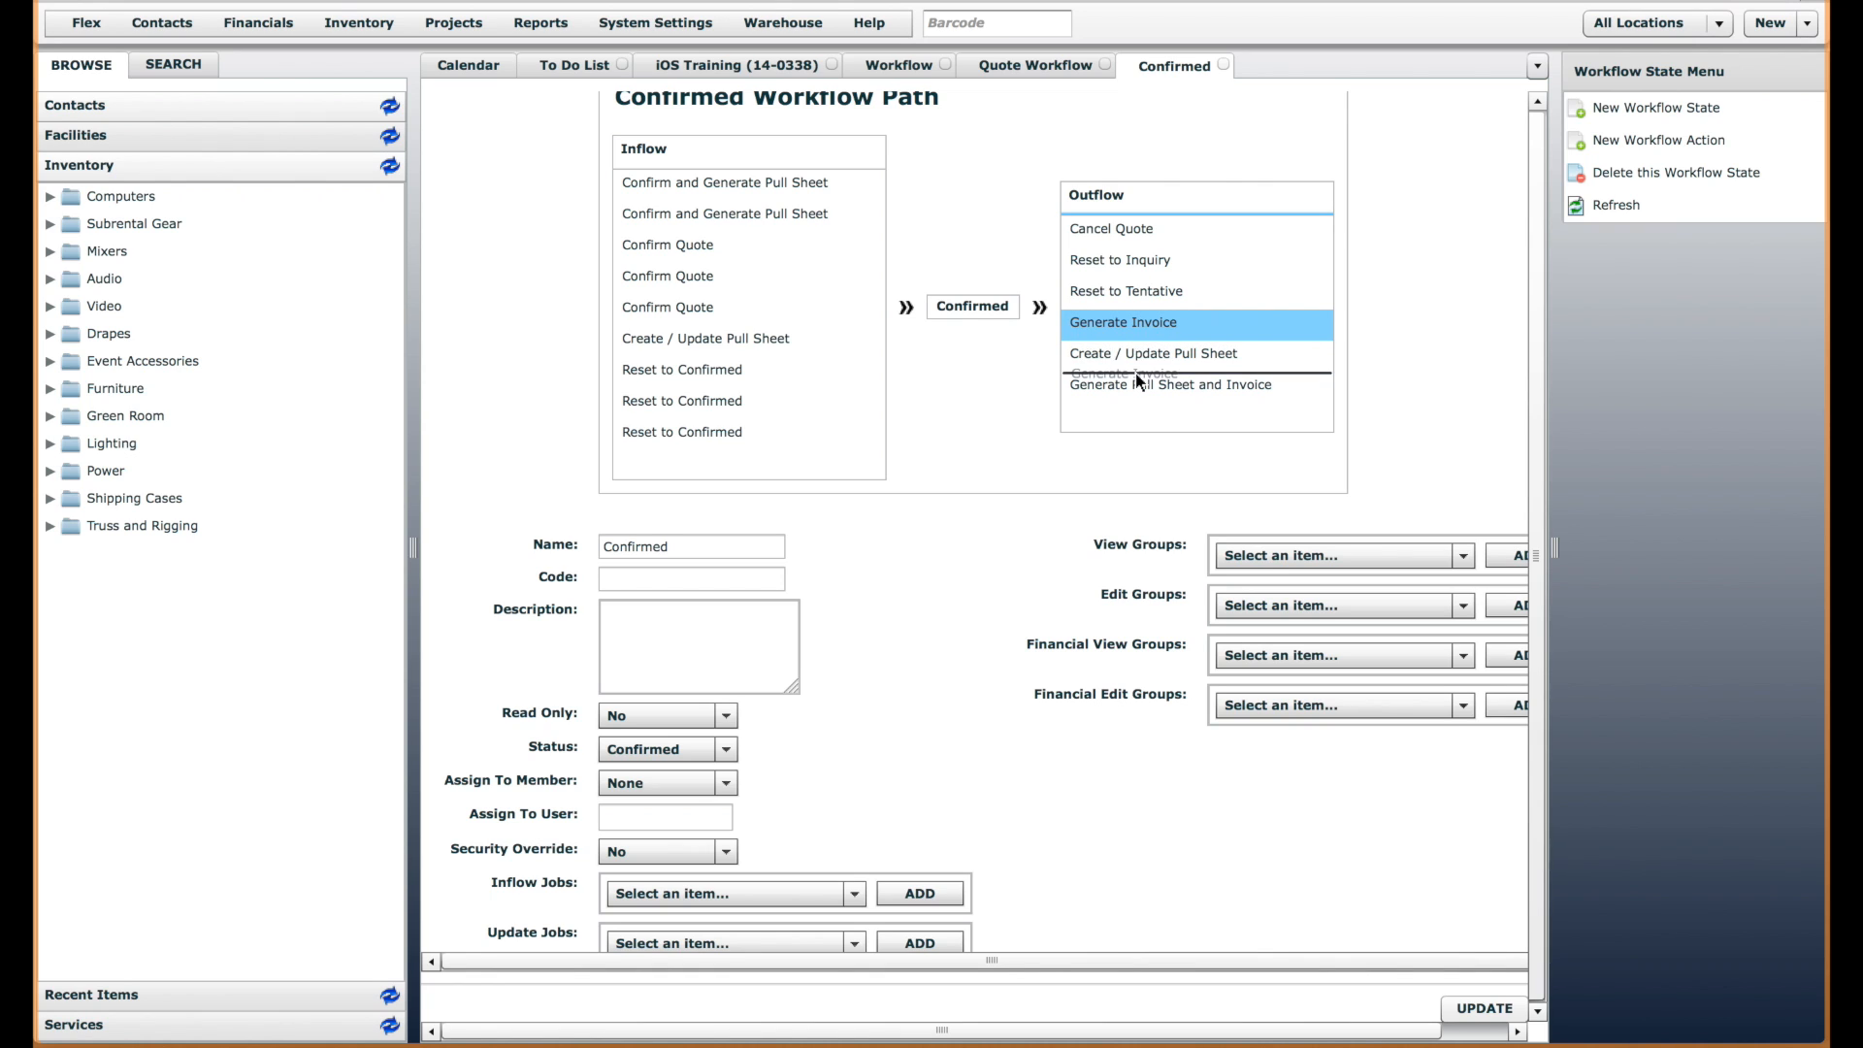
drag(1137, 262, 1139, 225)
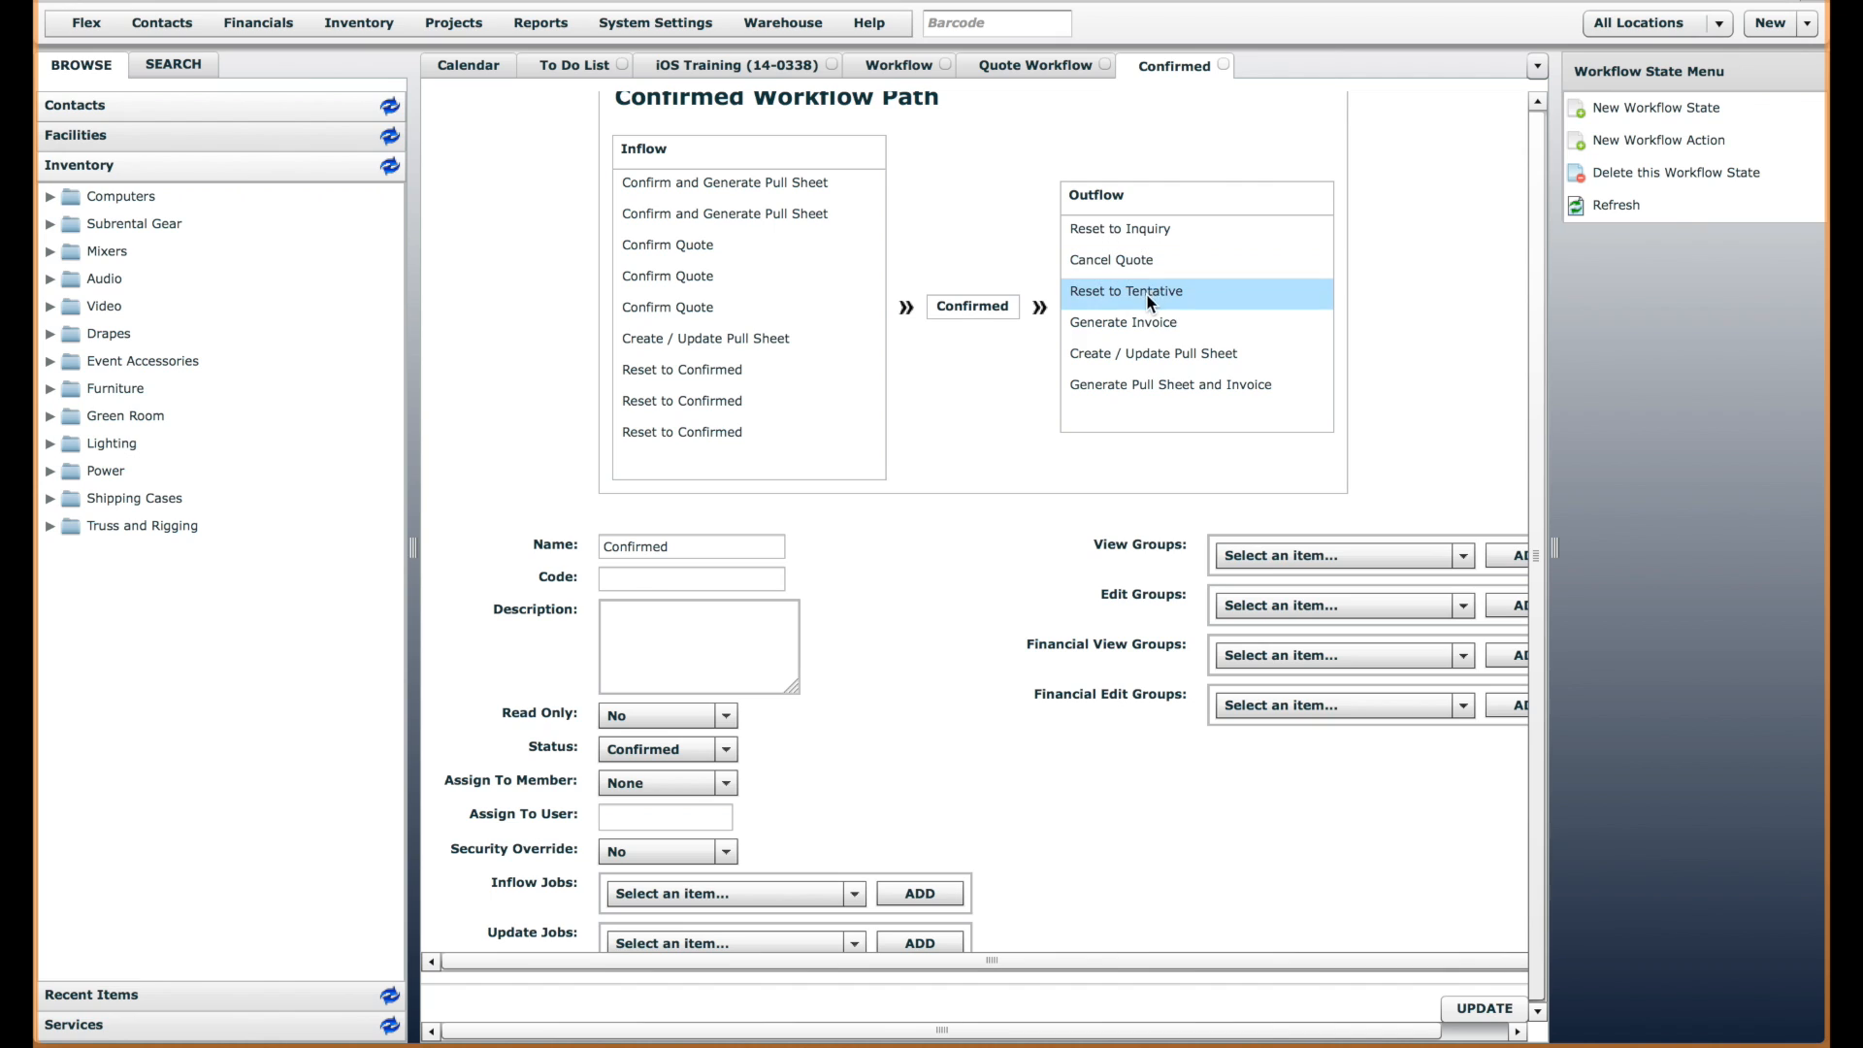
drag(1151, 292, 1144, 427)
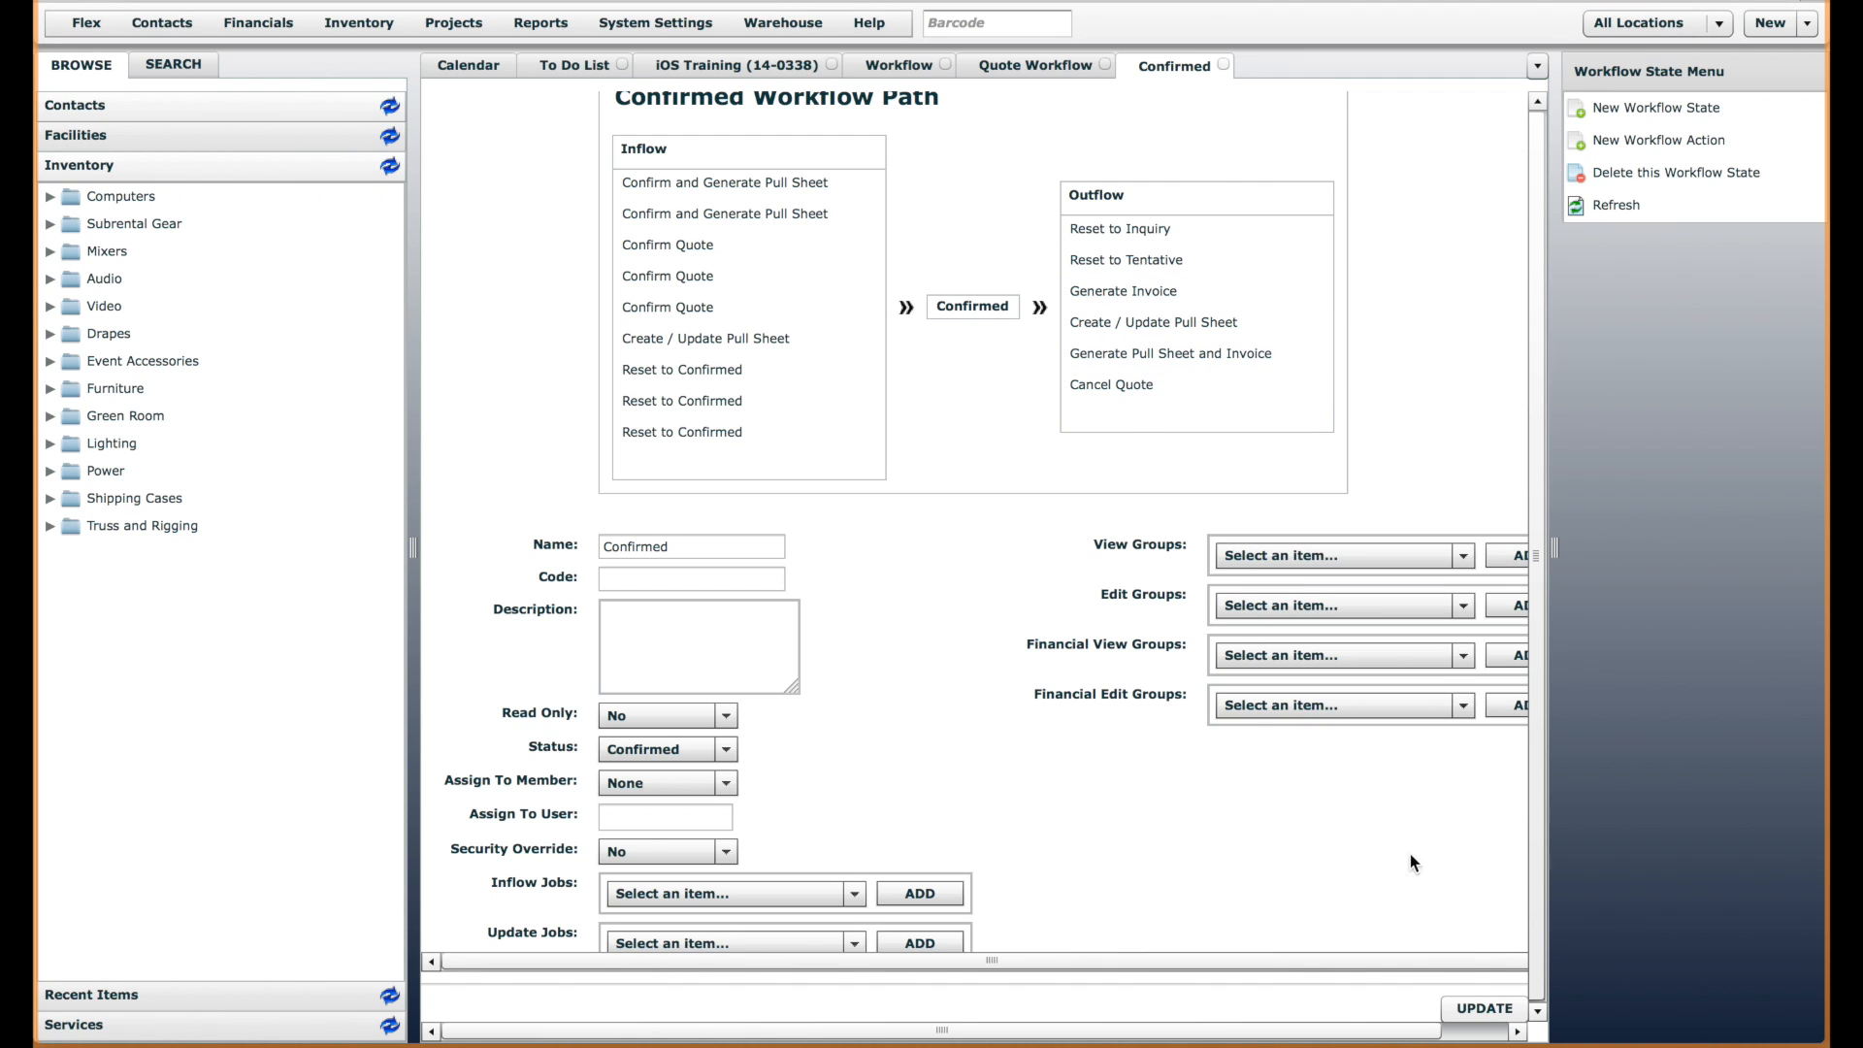
click(1488, 1013)
click(1492, 1010)
click(1485, 1006)
- Return to the iOS Training quote and execute its Reset to Inquiry workflow action
click(760, 68)
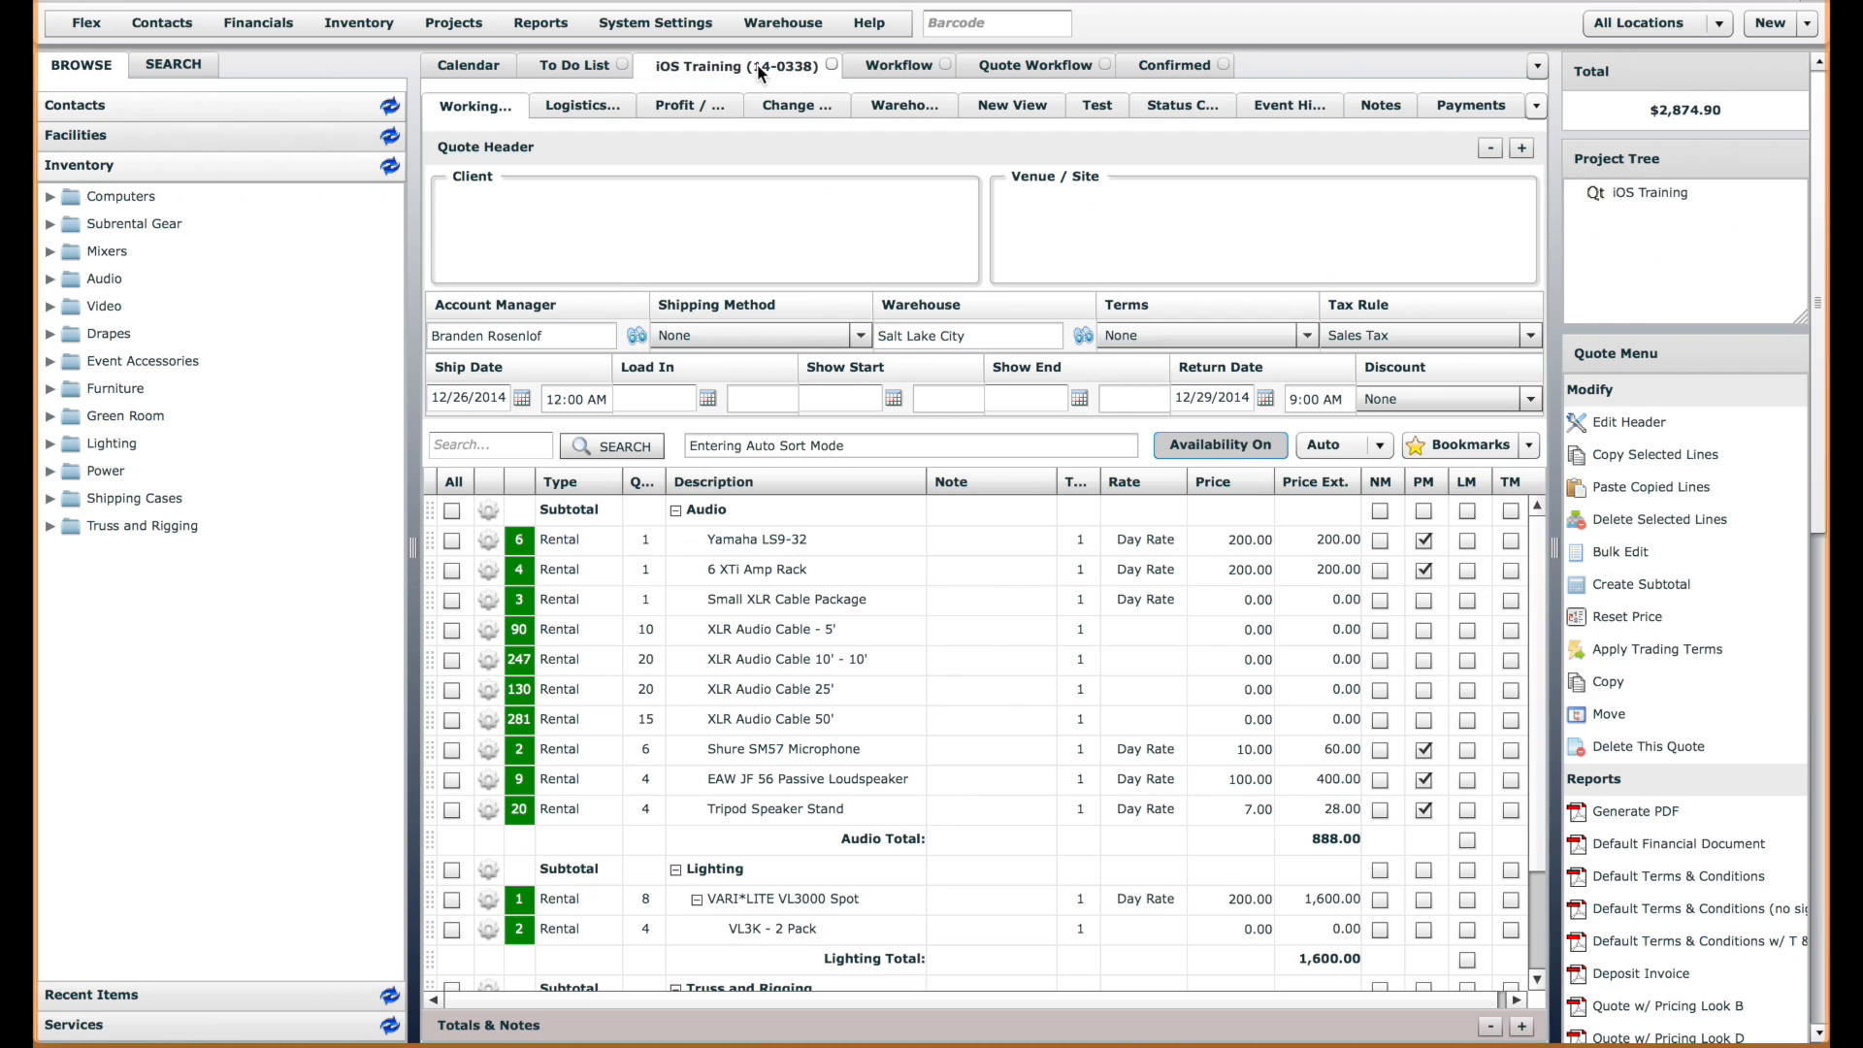
click(1818, 673)
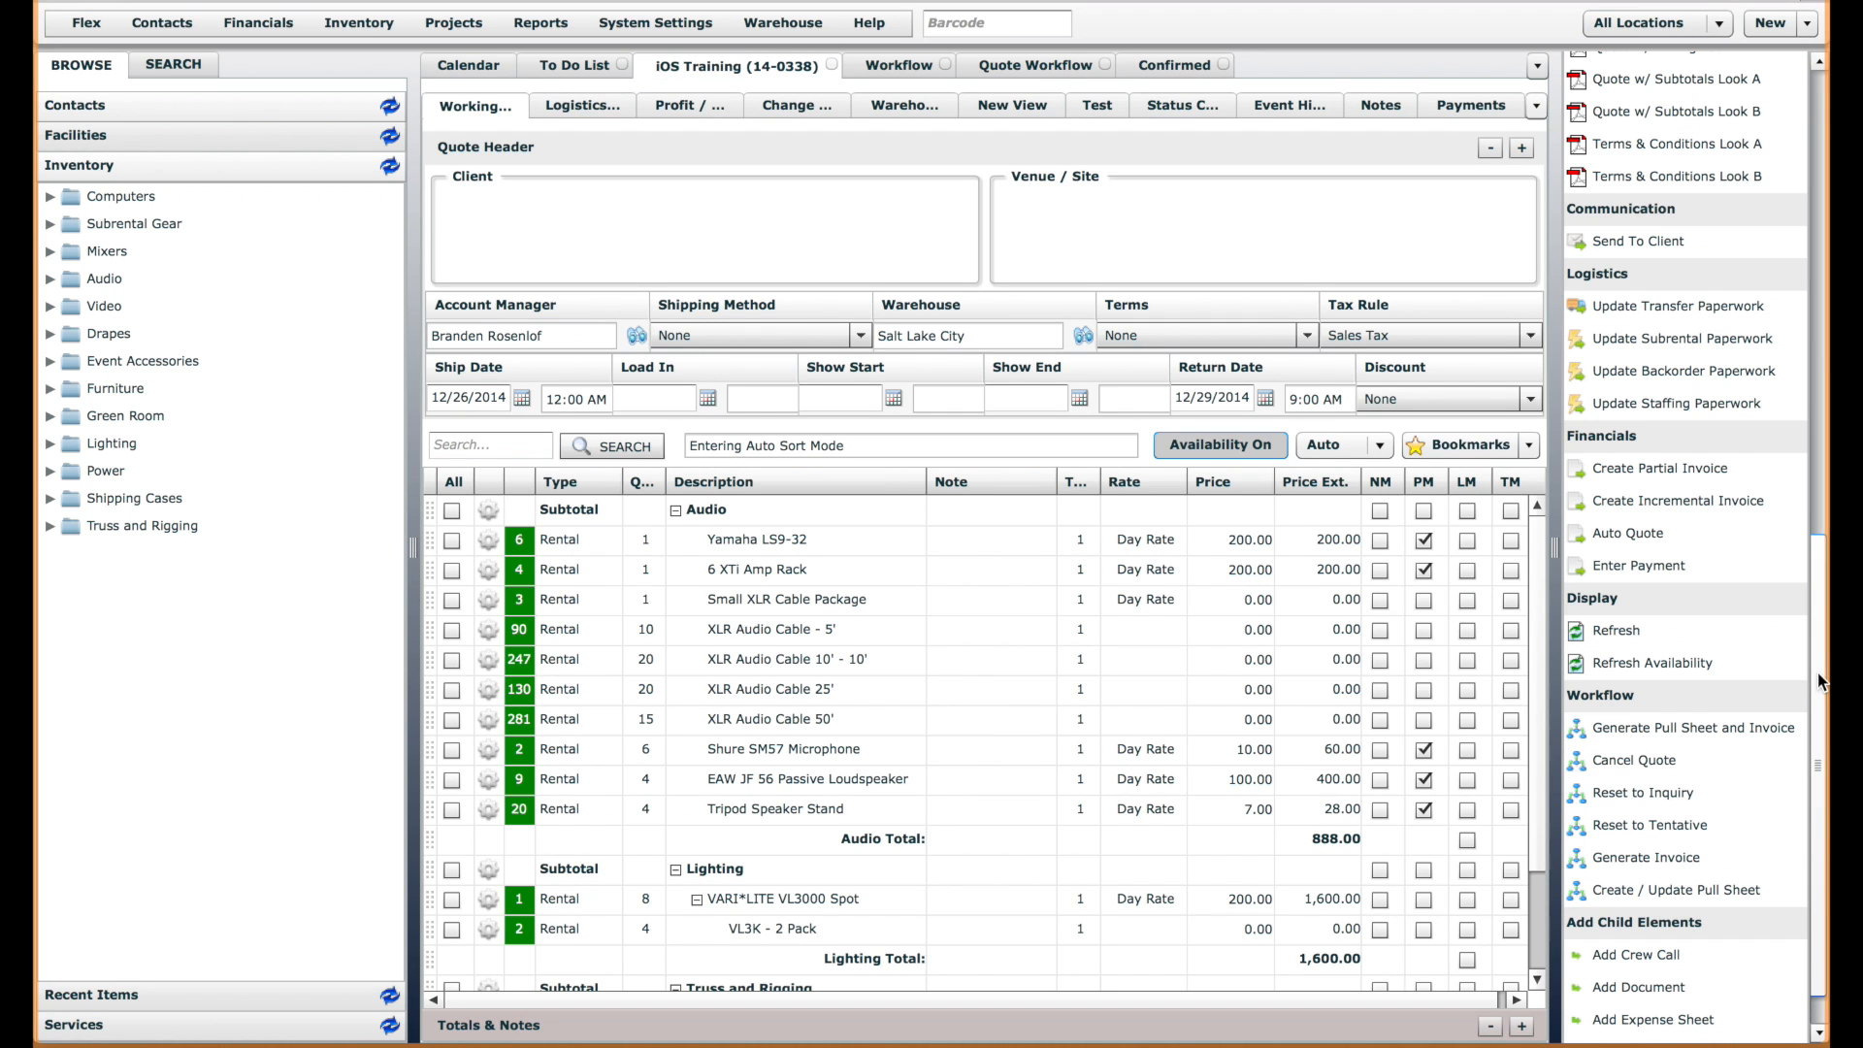
click(1649, 796)
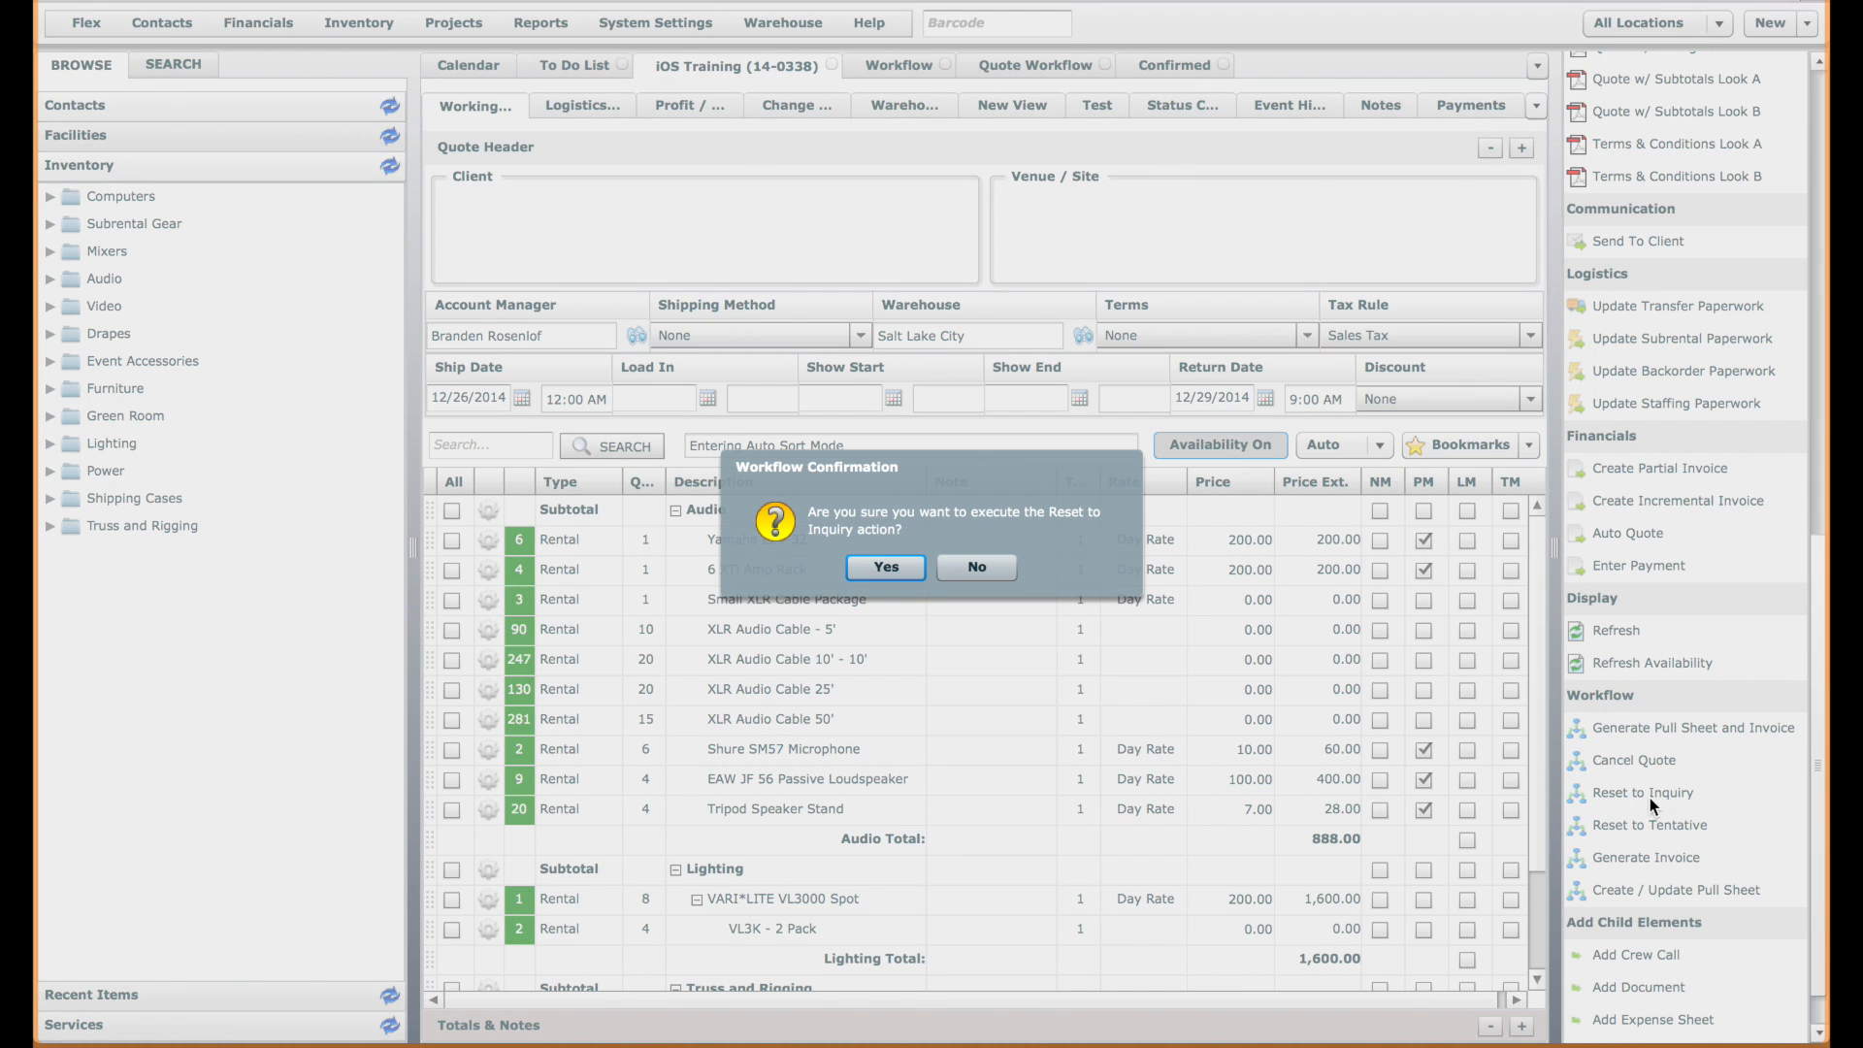
click(860, 567)
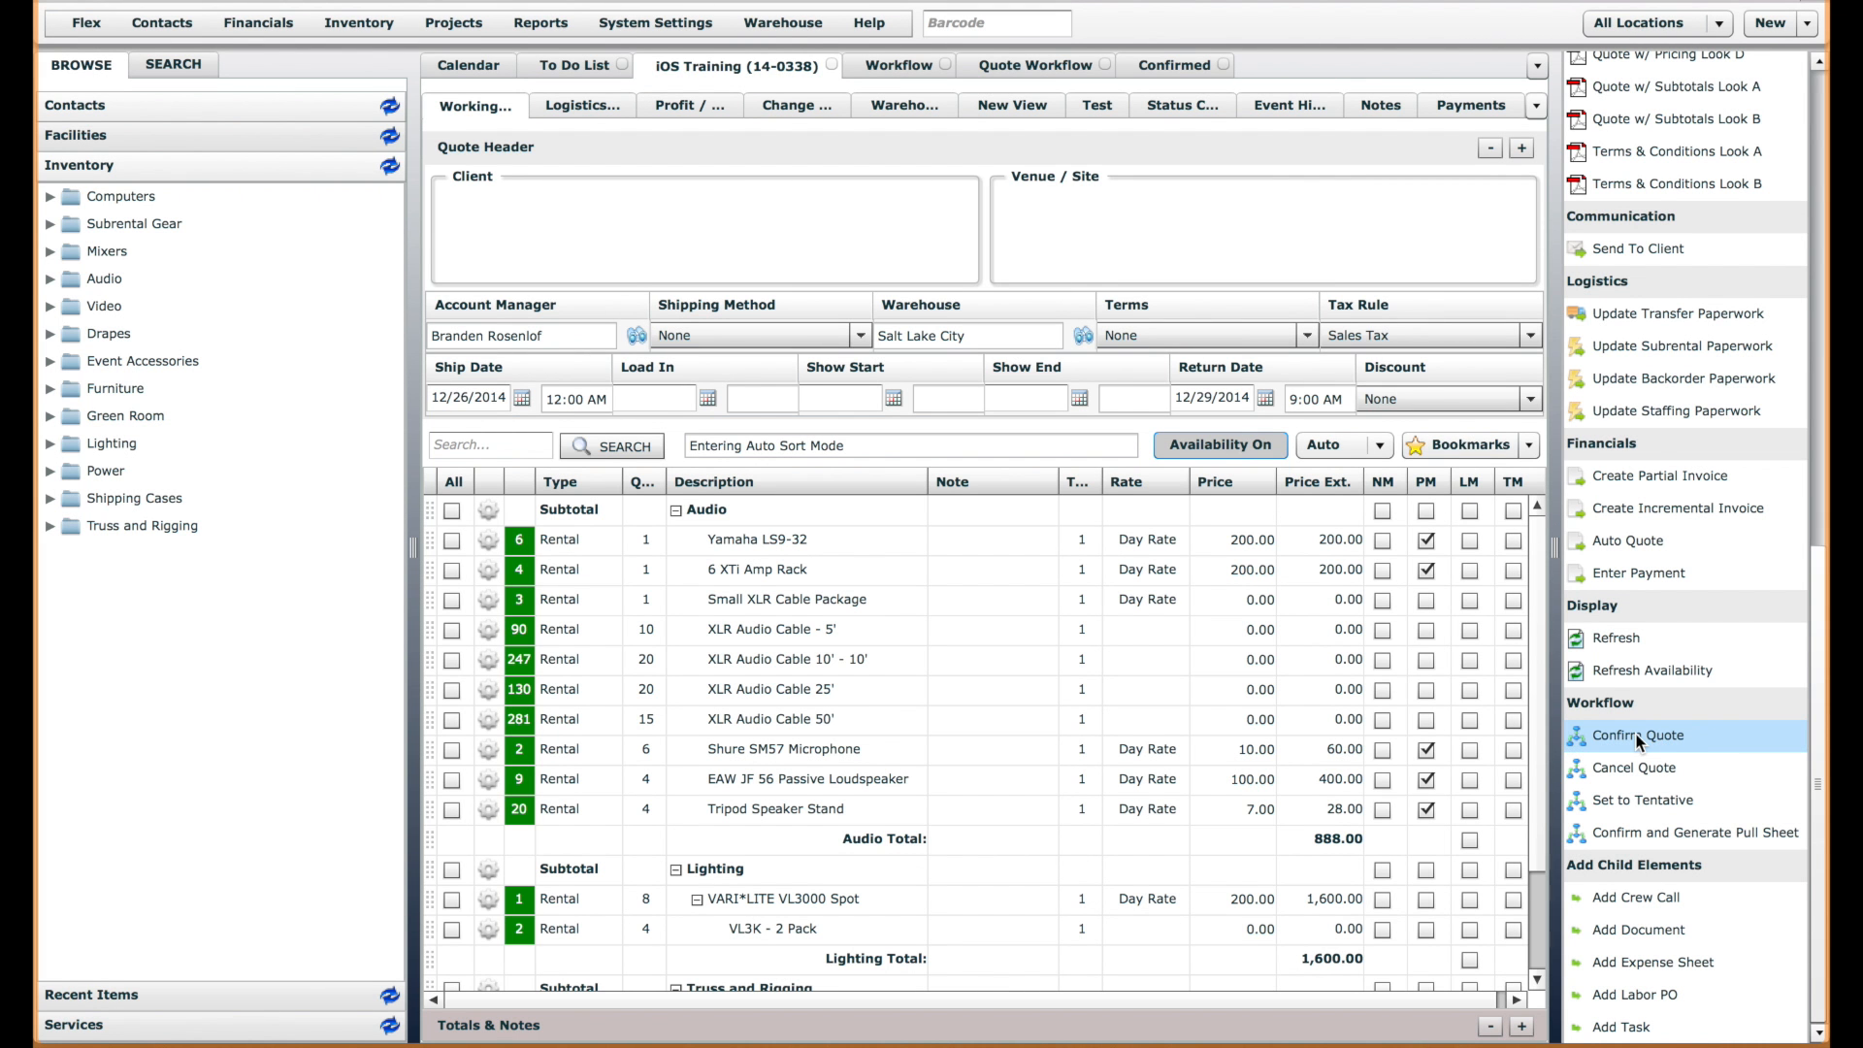
- Confirm the quote again with an emptied distribution list and check the order of its workflow actions
click(1637, 737)
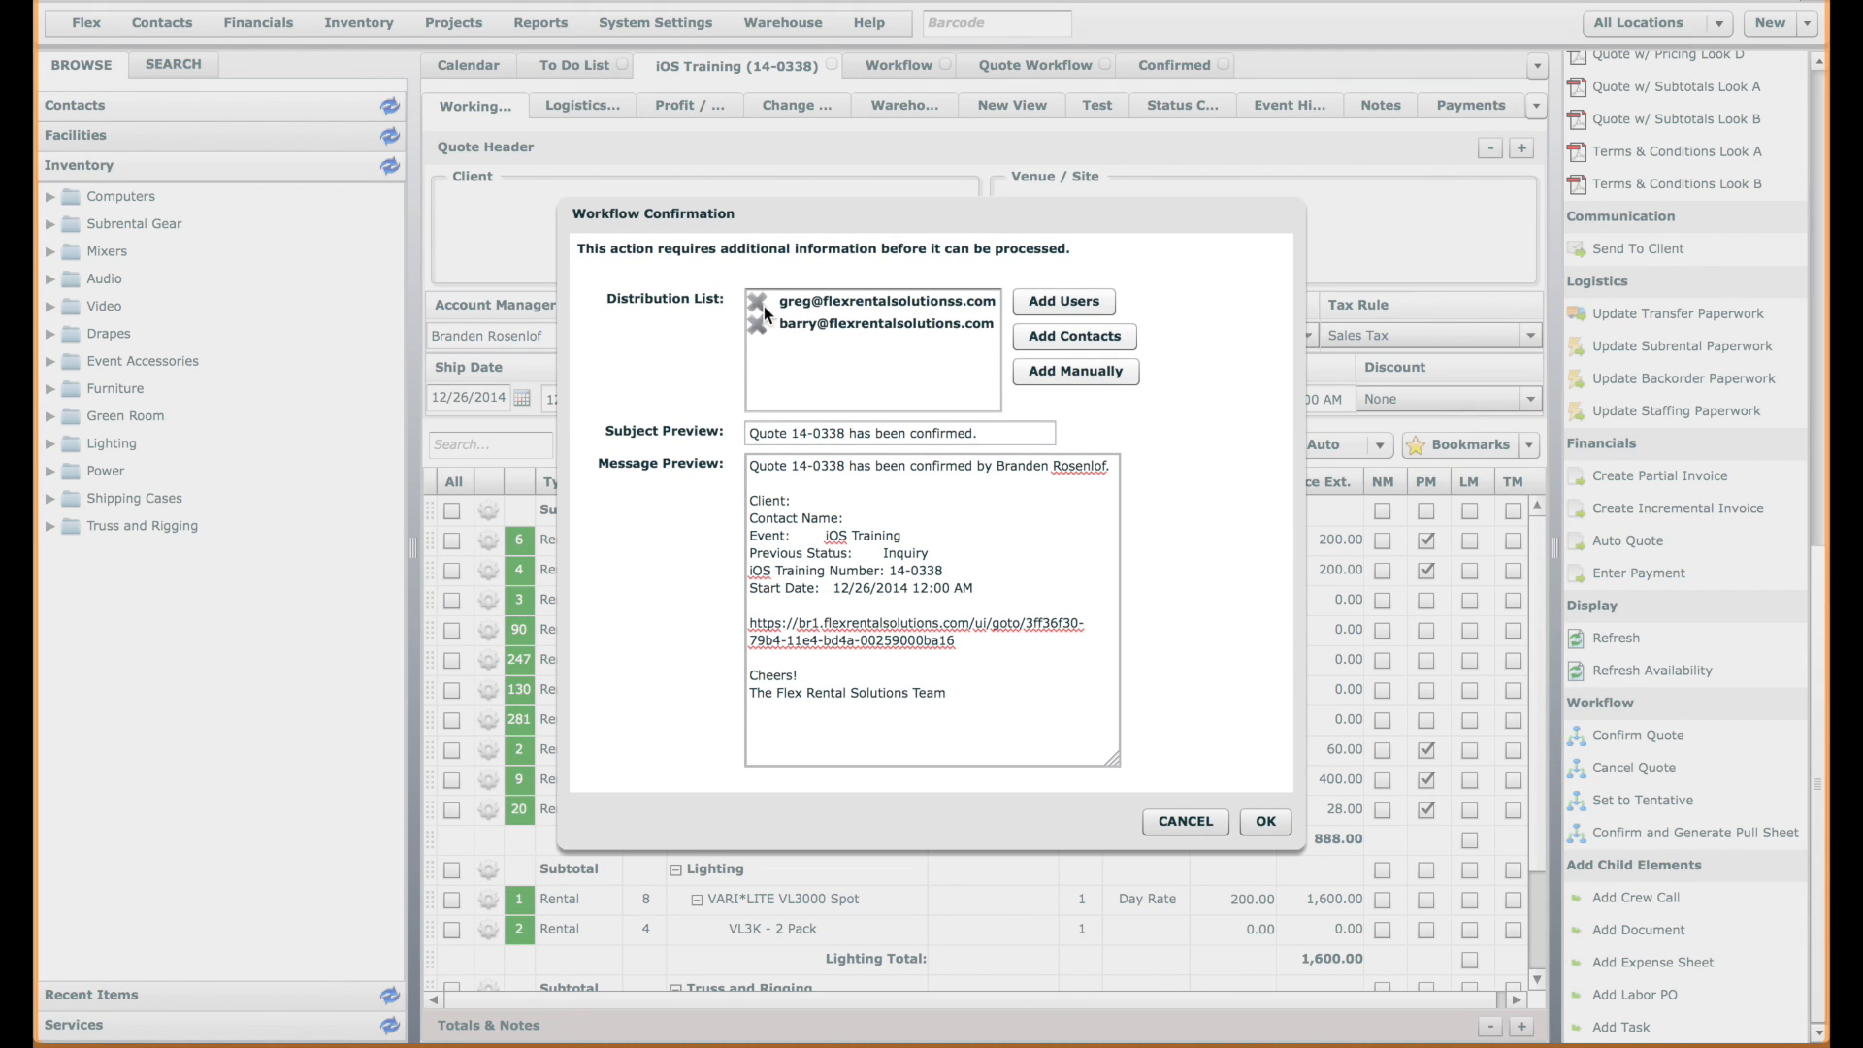
click(757, 301)
click(757, 301)
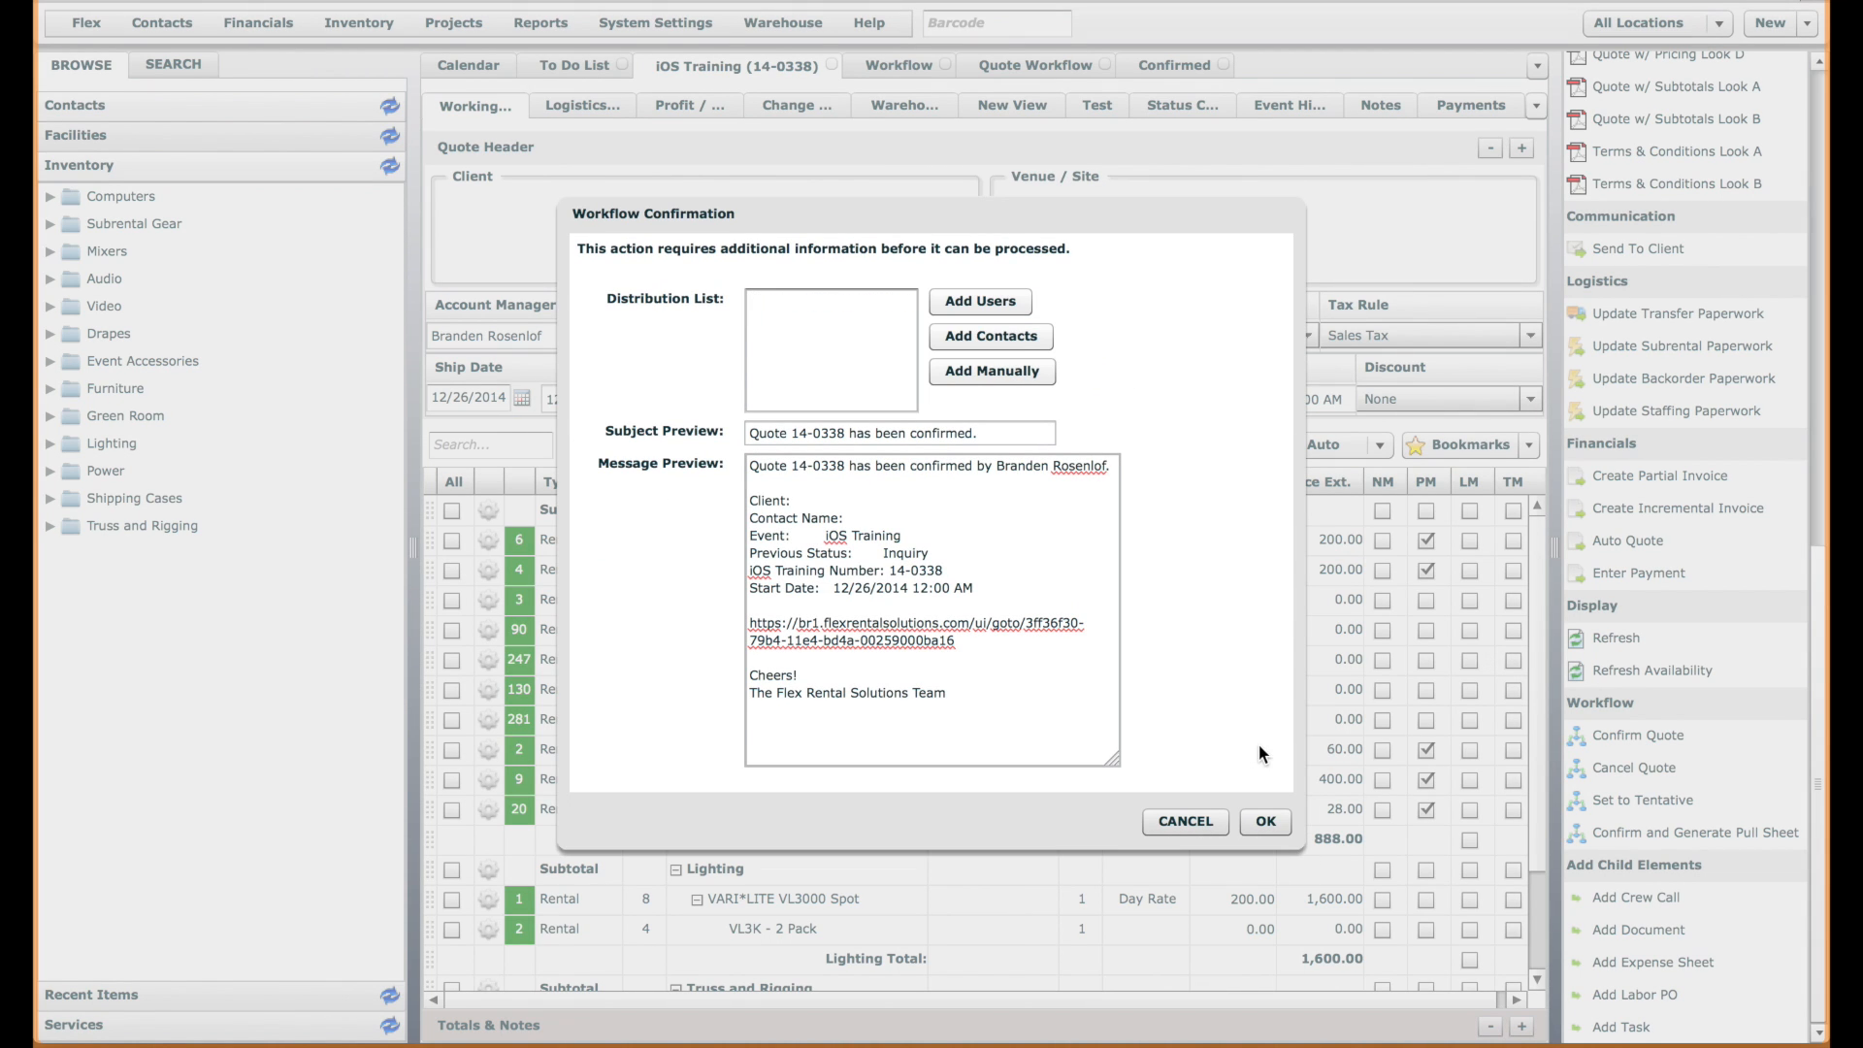
click(1266, 821)
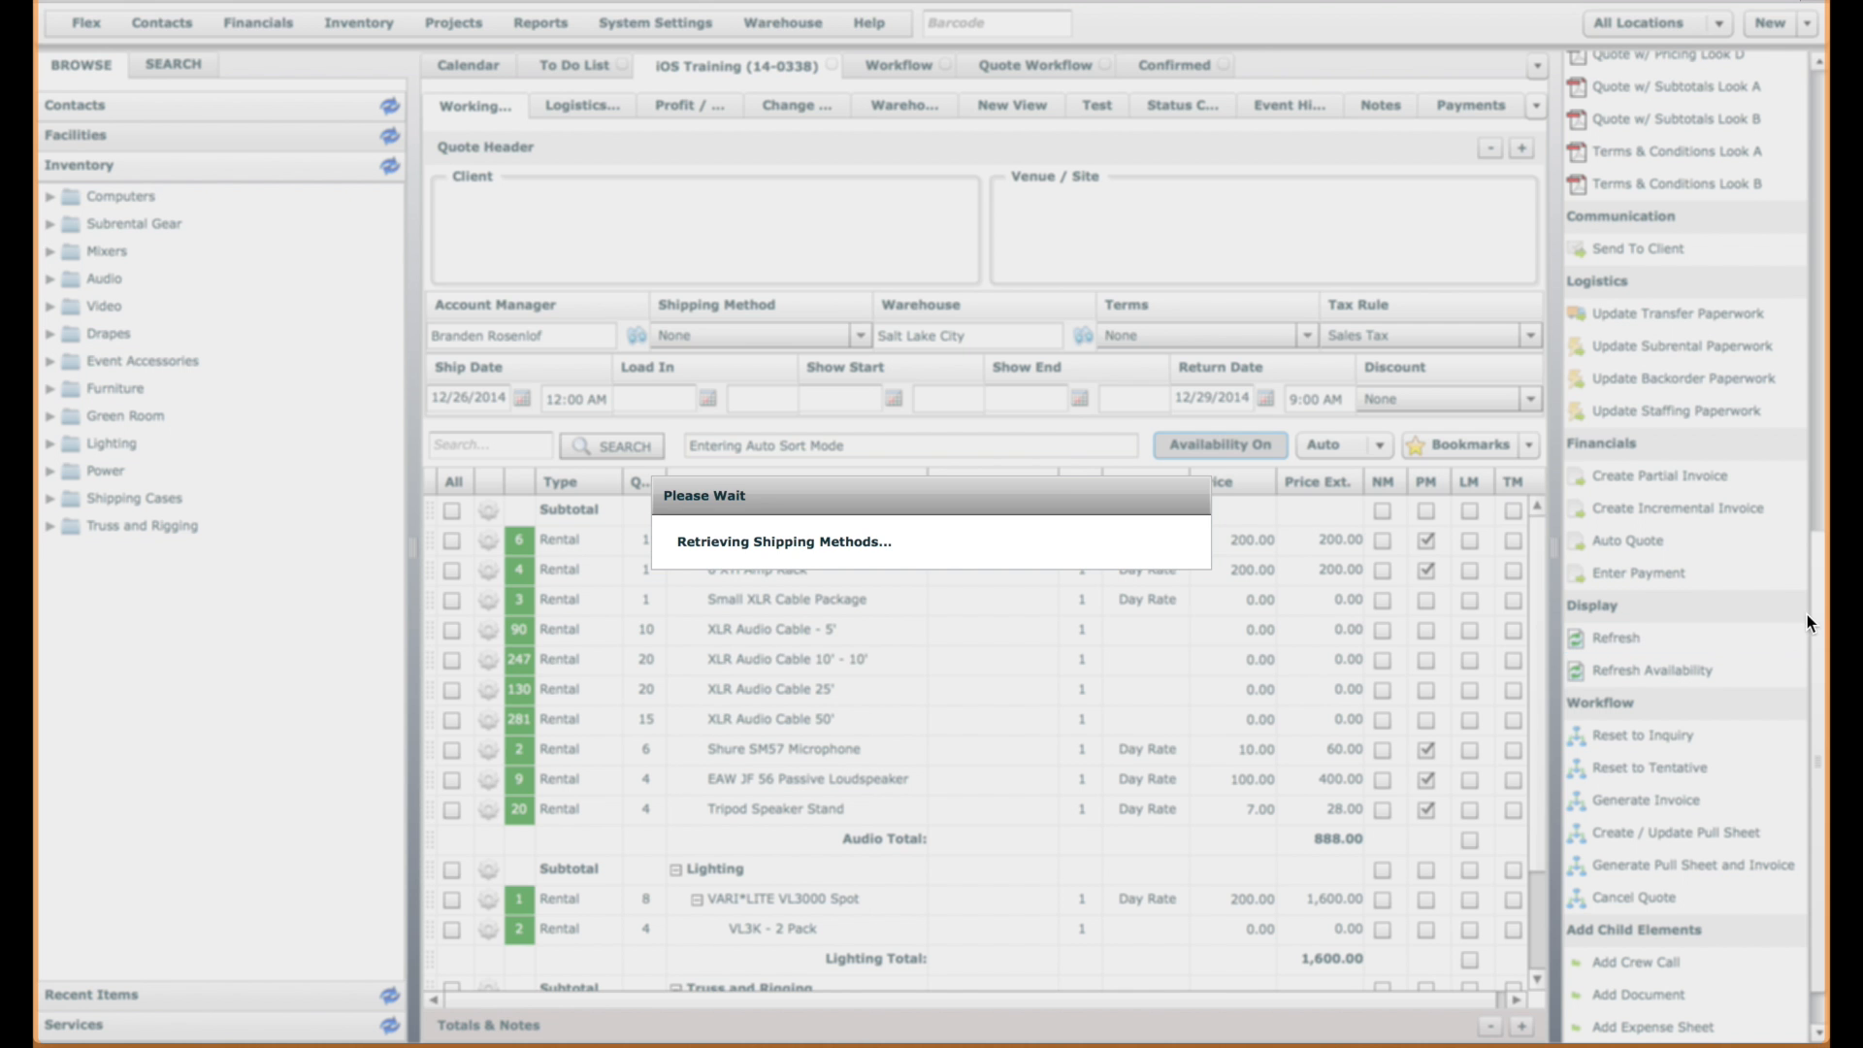
scroll(1819, 640, down, 2)
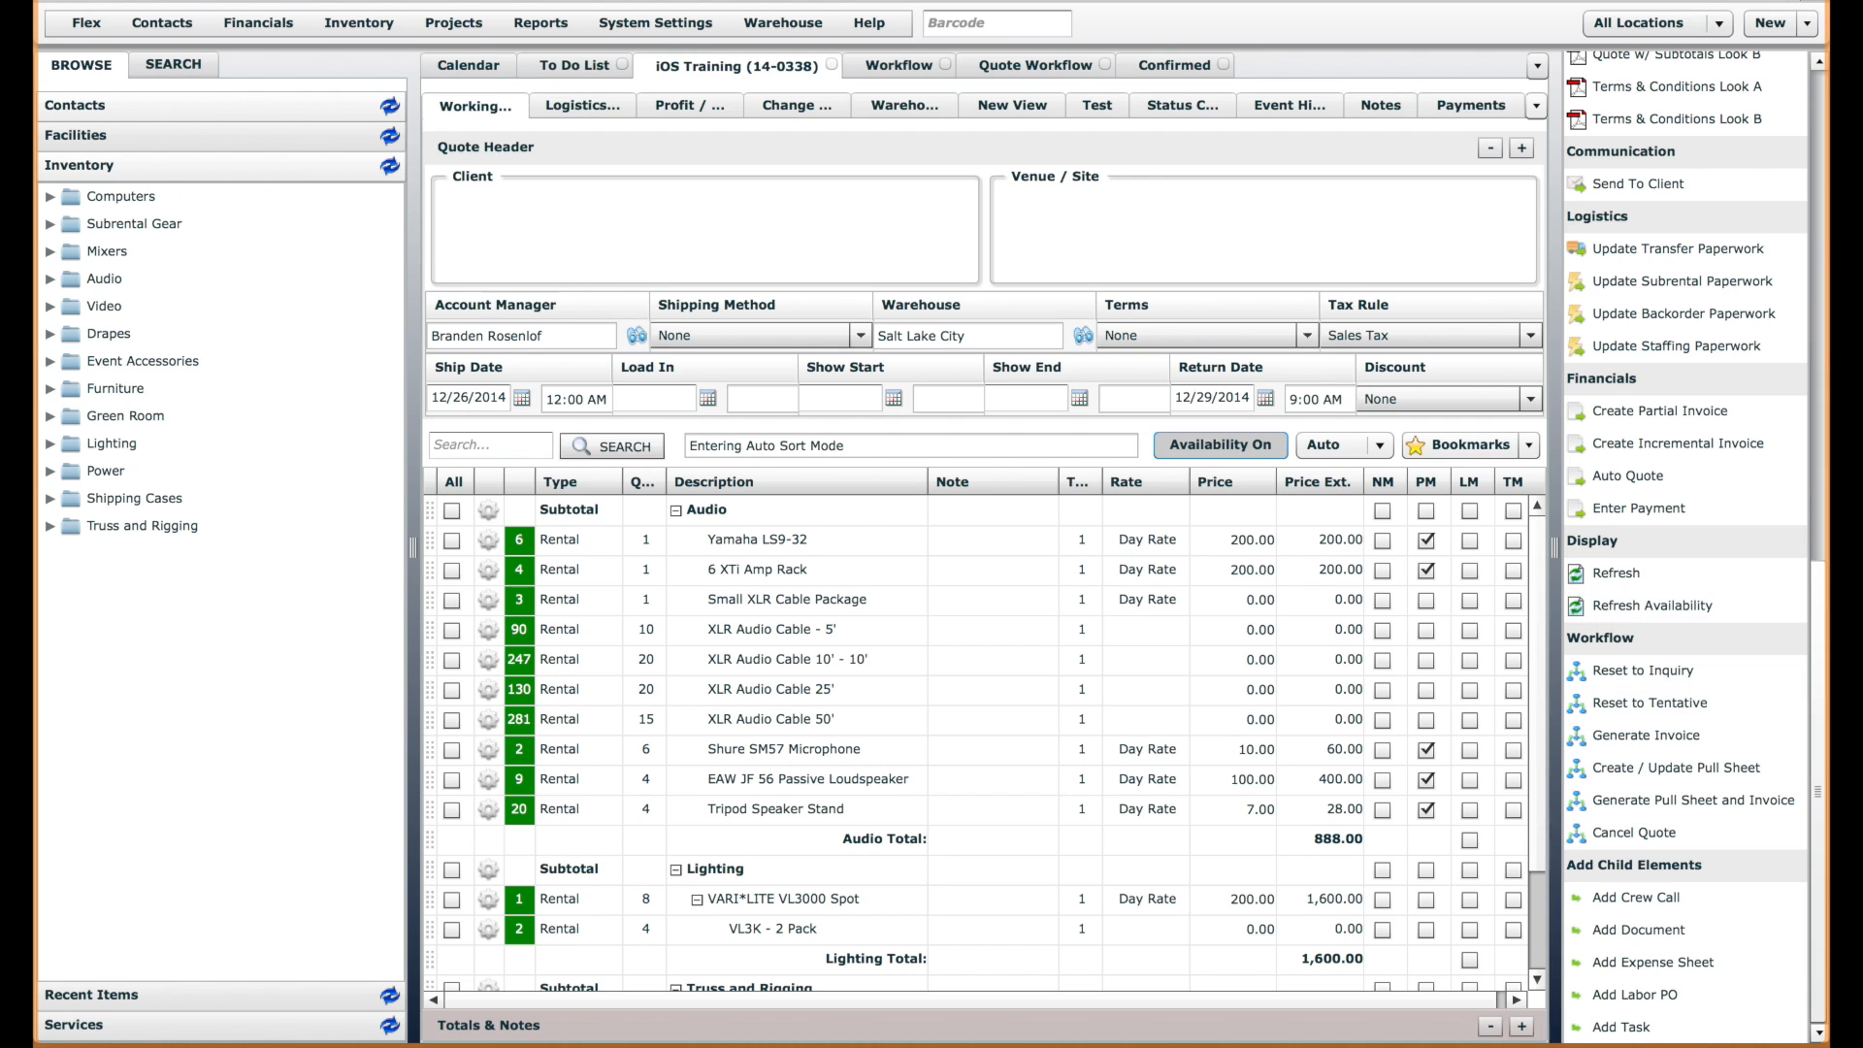
- Examine the states and actions of the Invoice Workflow, and return to the Quote Workflow
click(1057, 66)
click(877, 66)
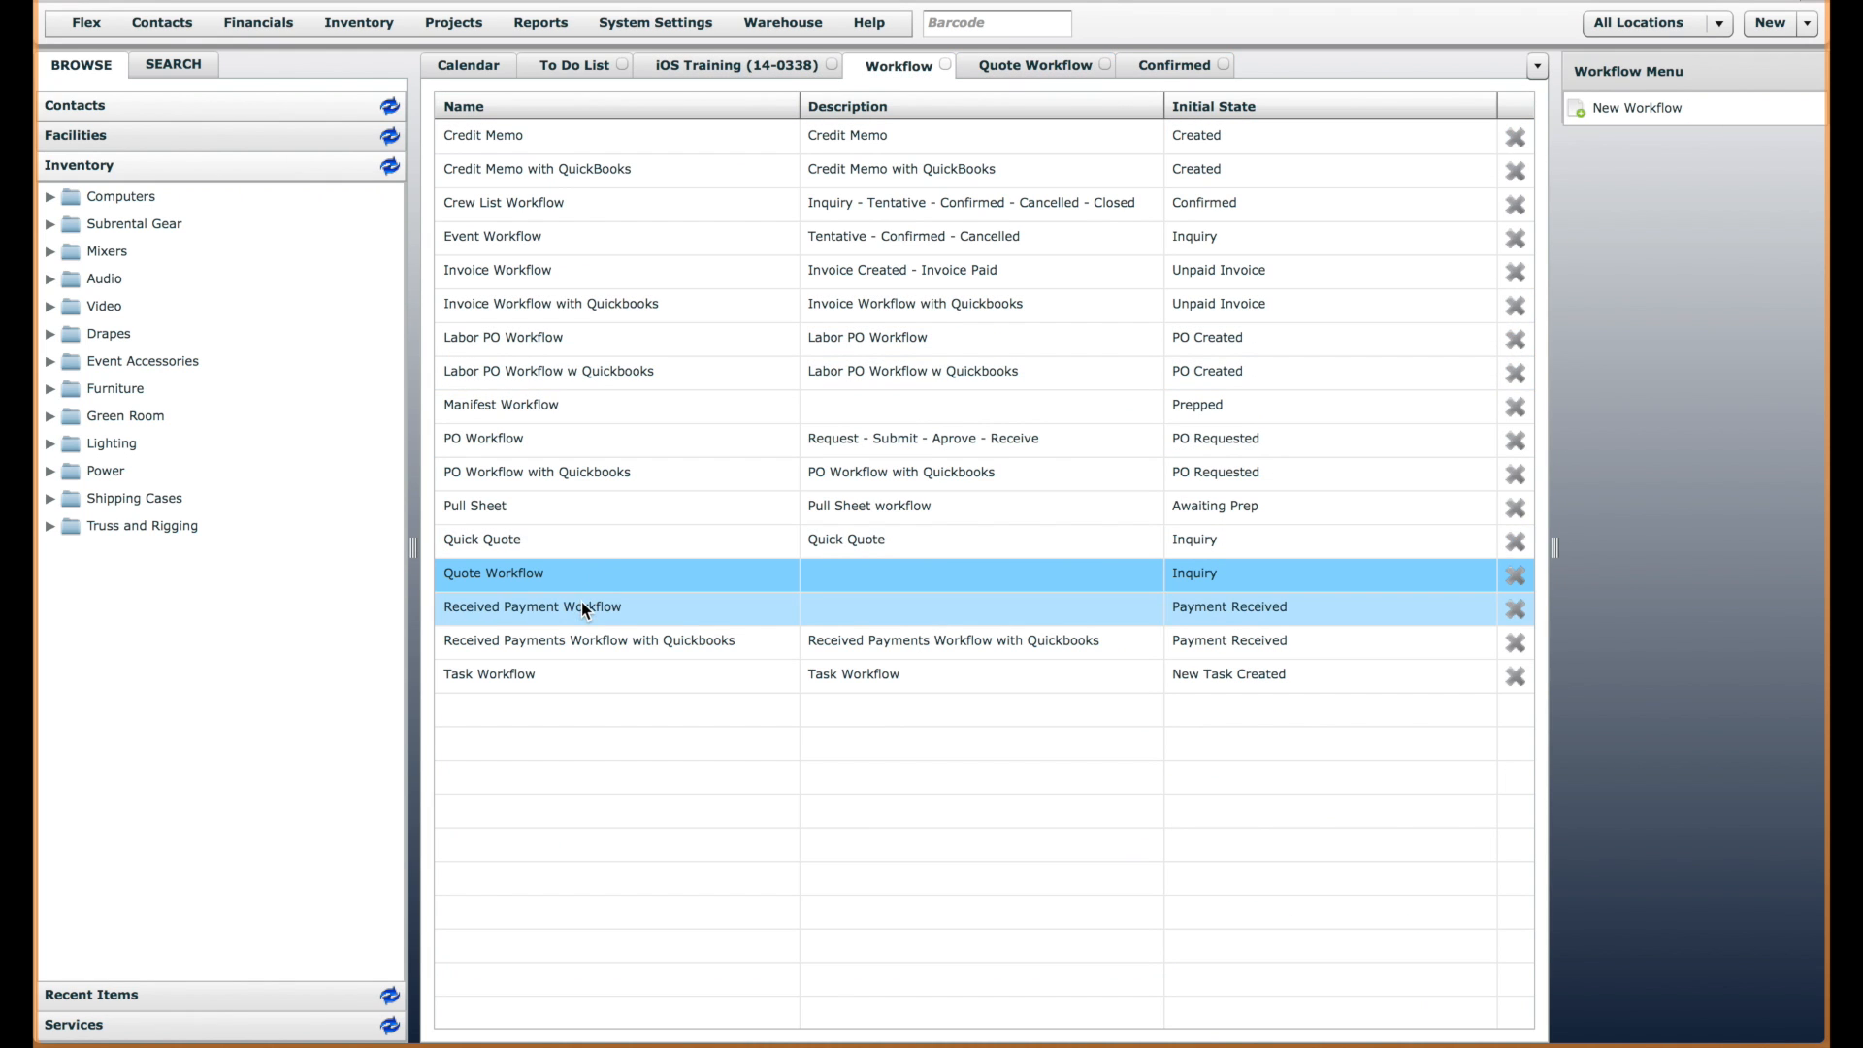
double_click(502, 276)
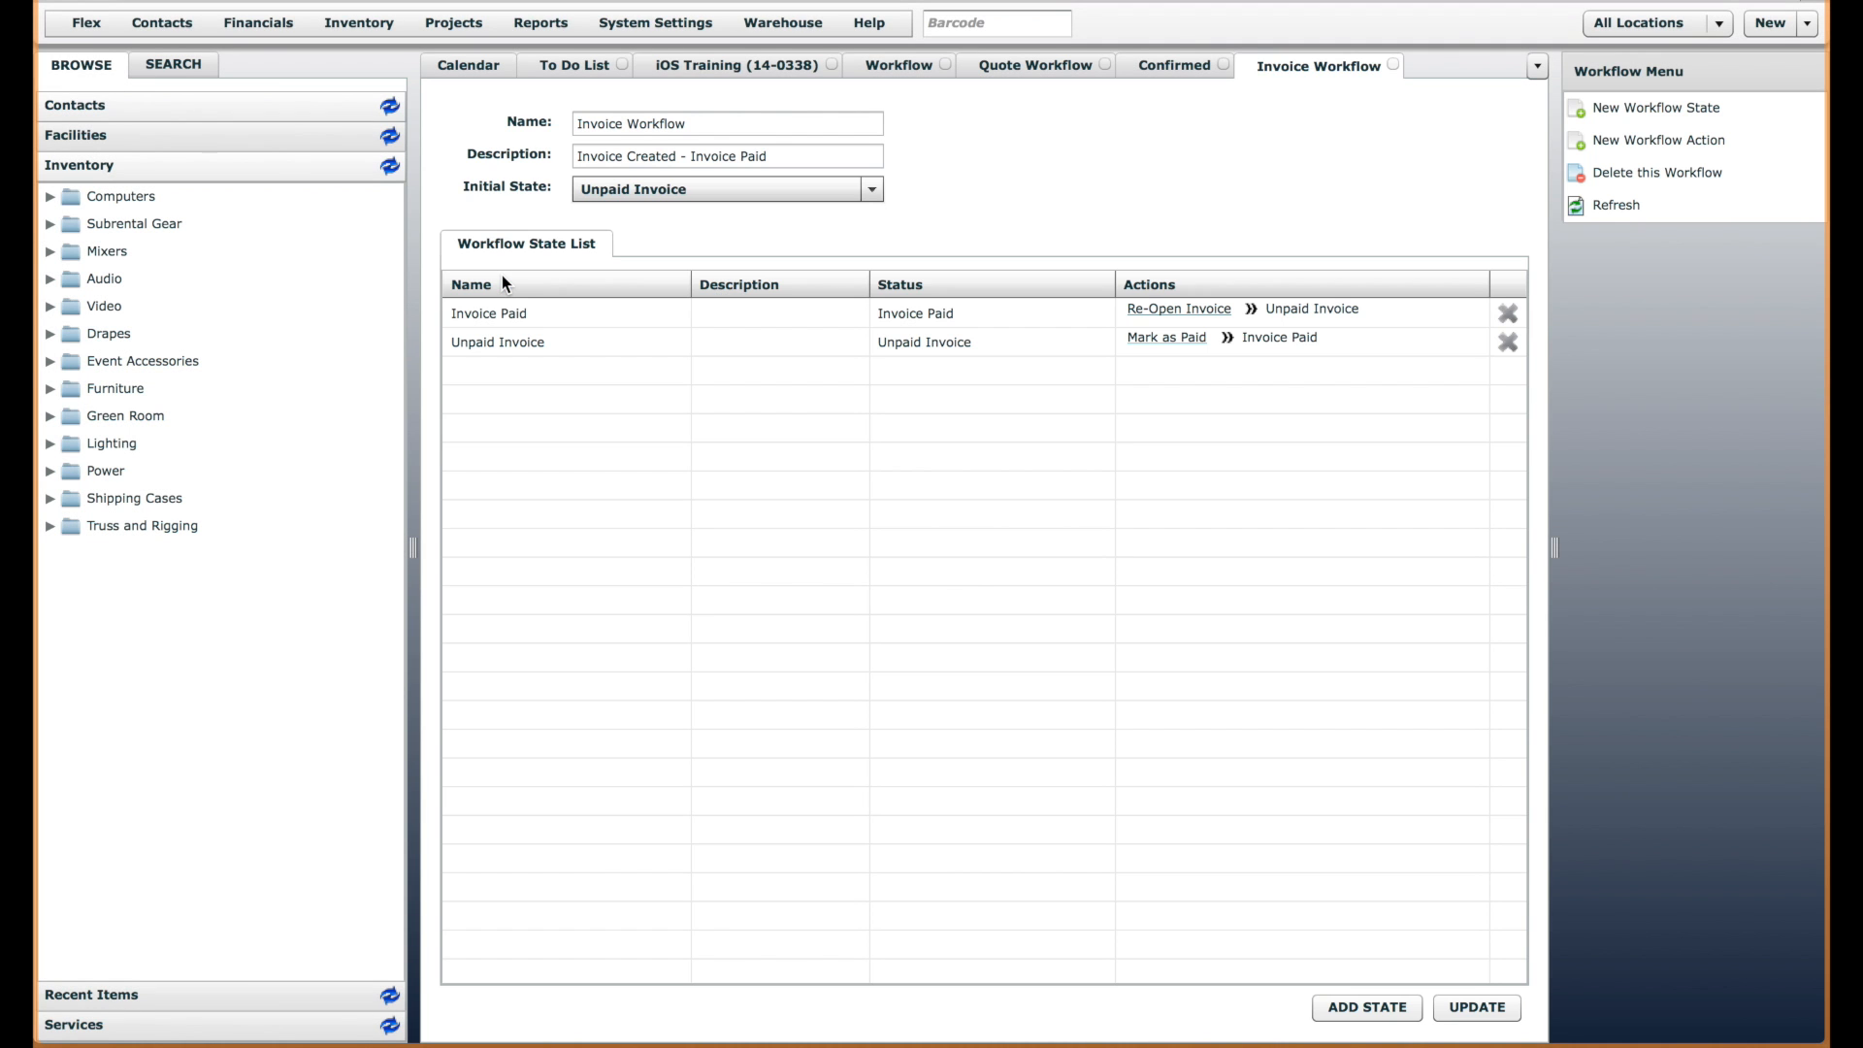
click(852, 313)
click(1034, 65)
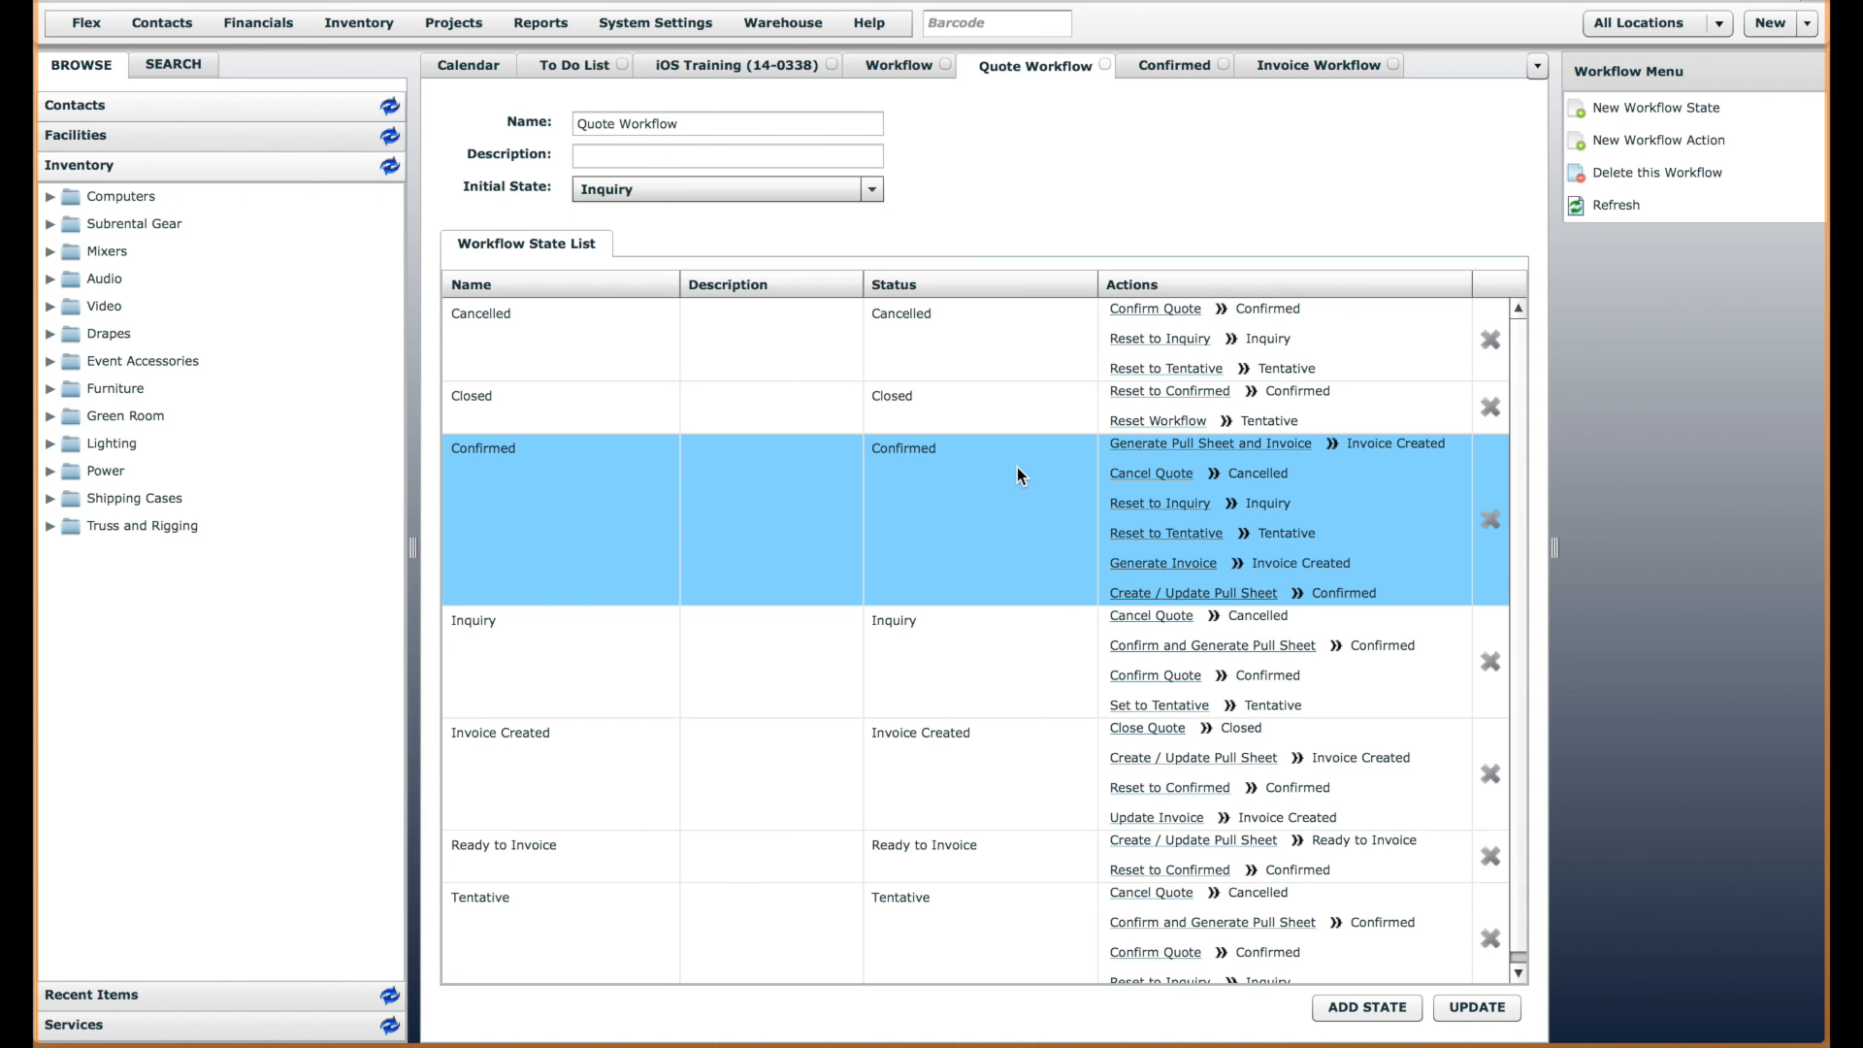
- Open the Event Workflow from the workflow list and display its Confirmed state
click(883, 66)
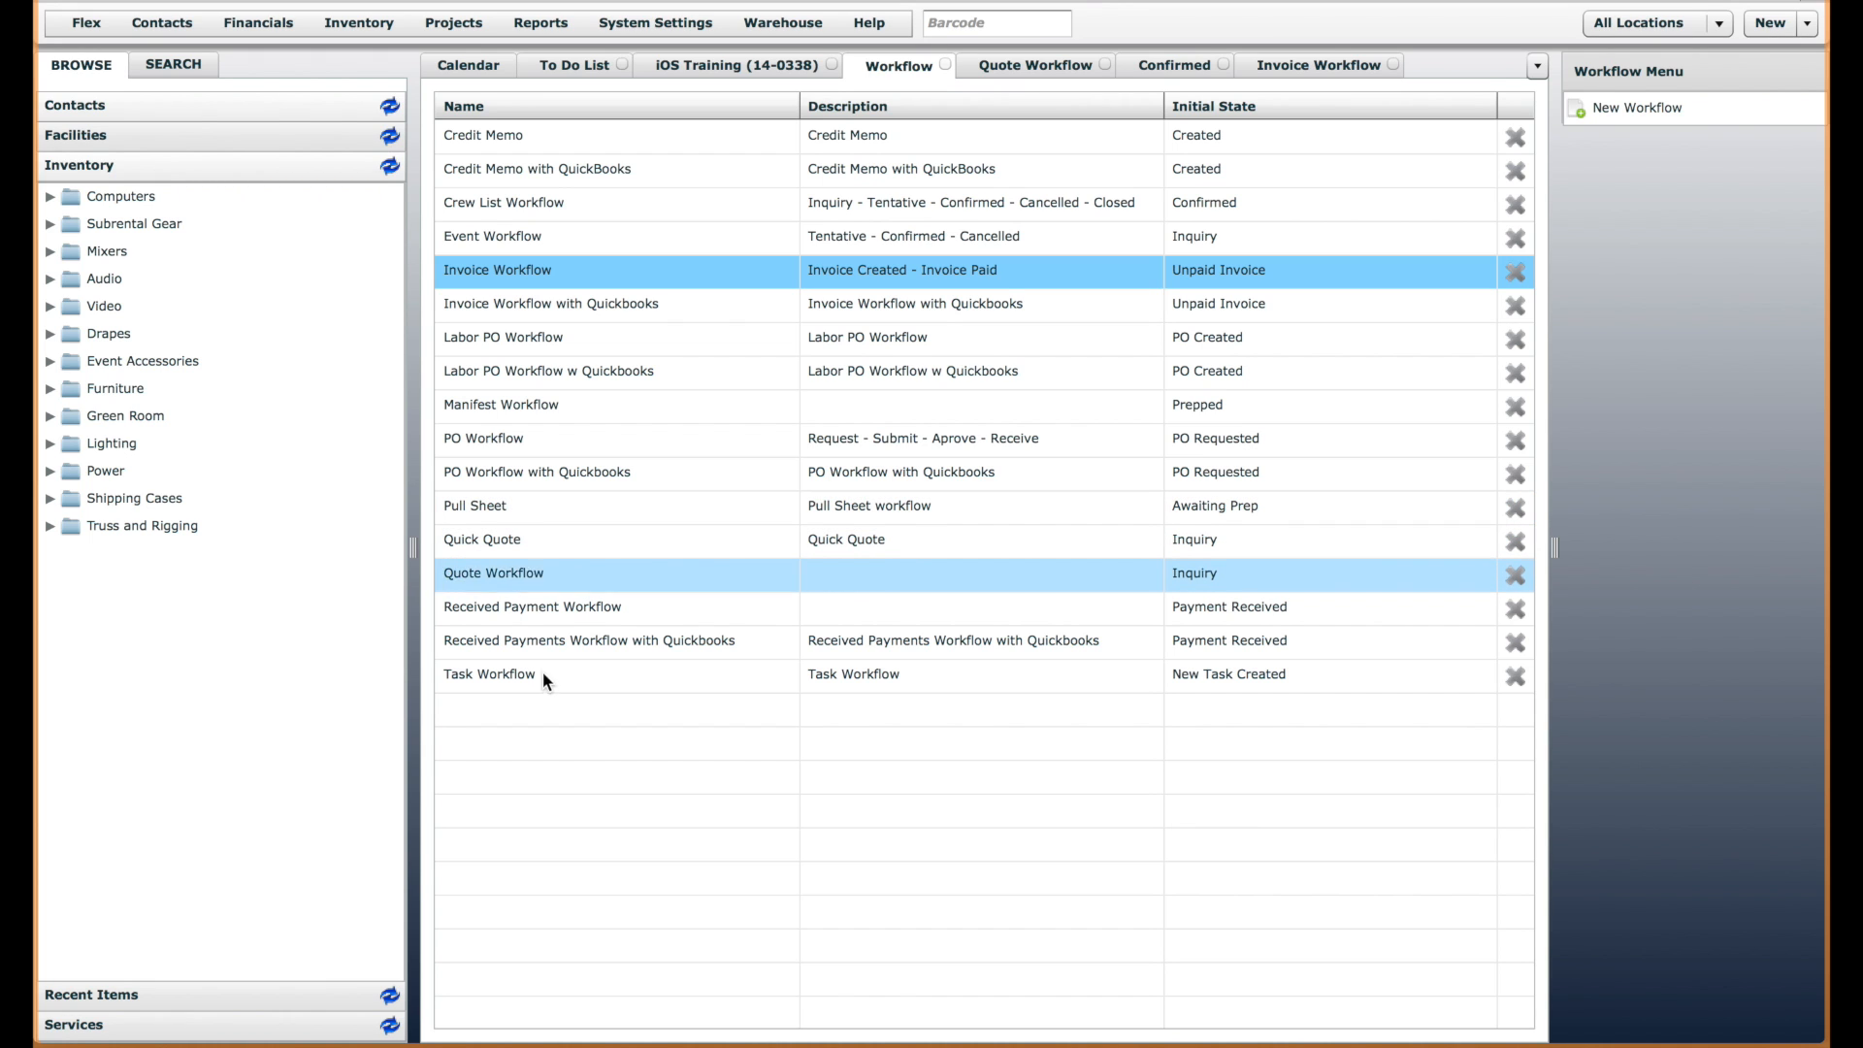
double_click(526, 242)
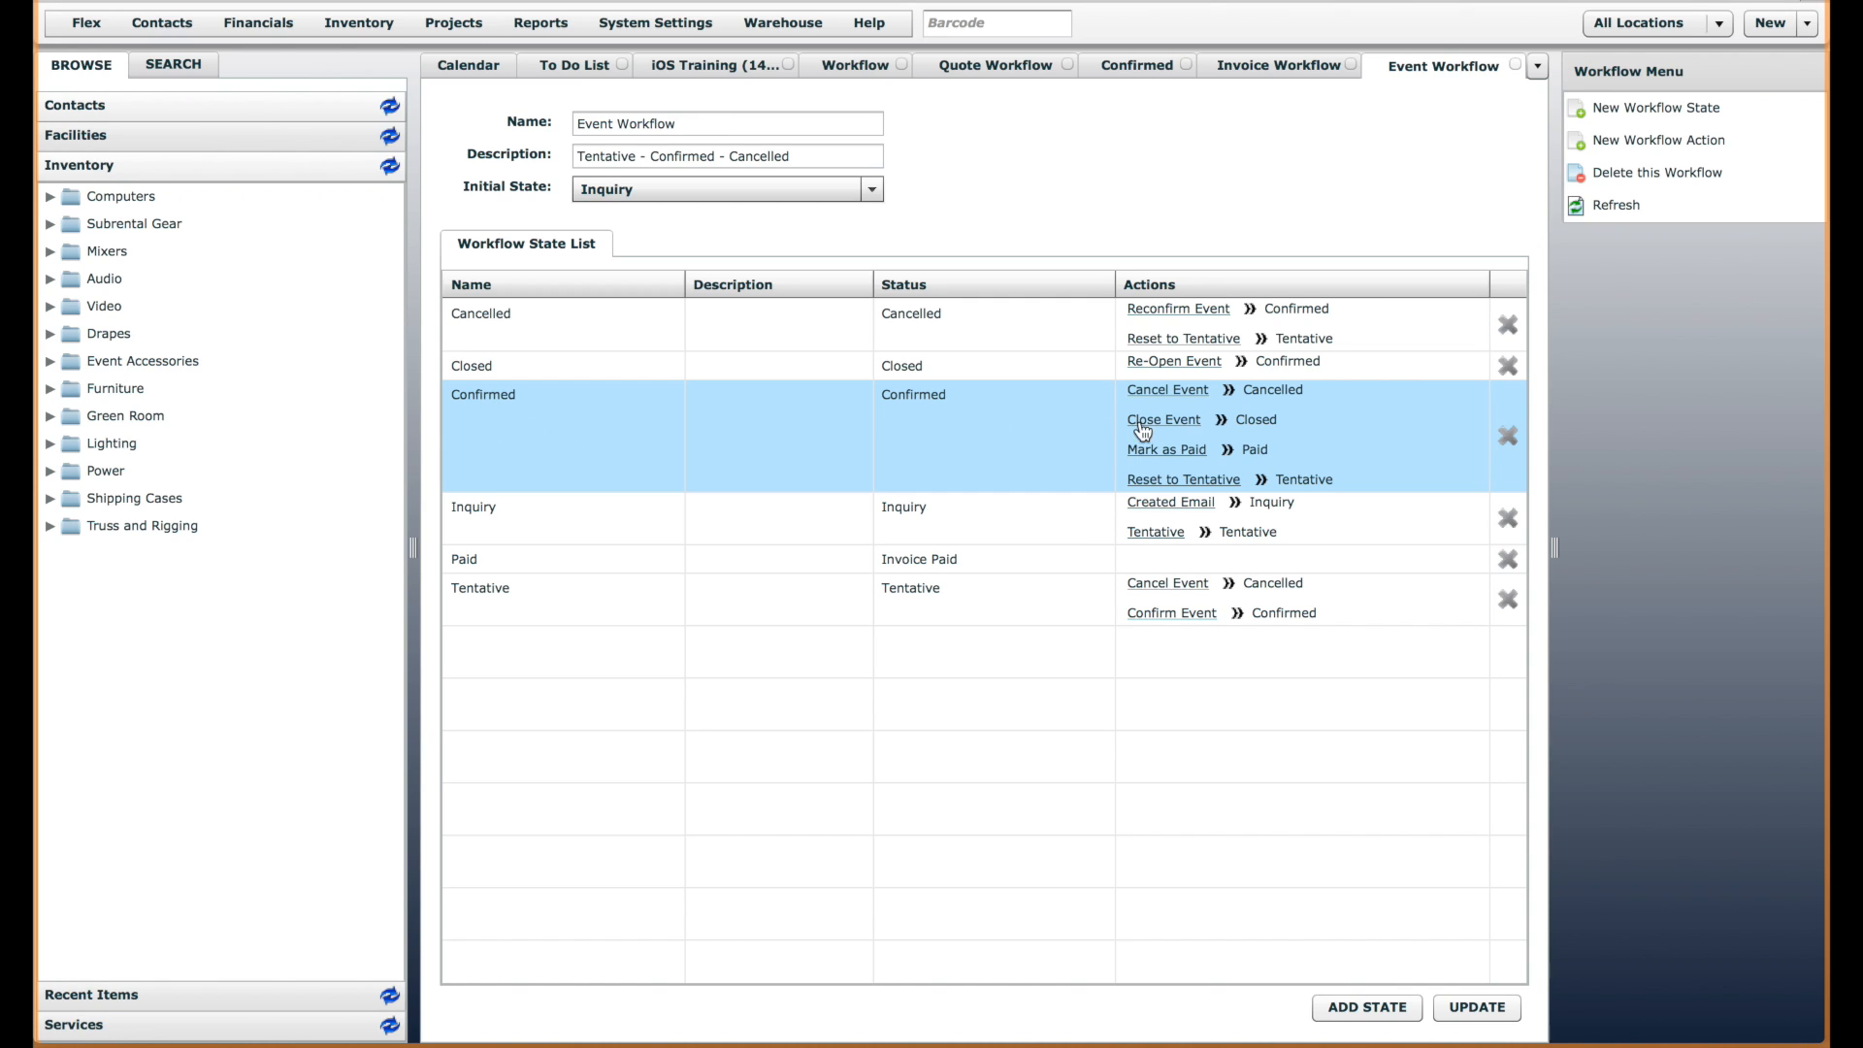
double_click(592, 423)
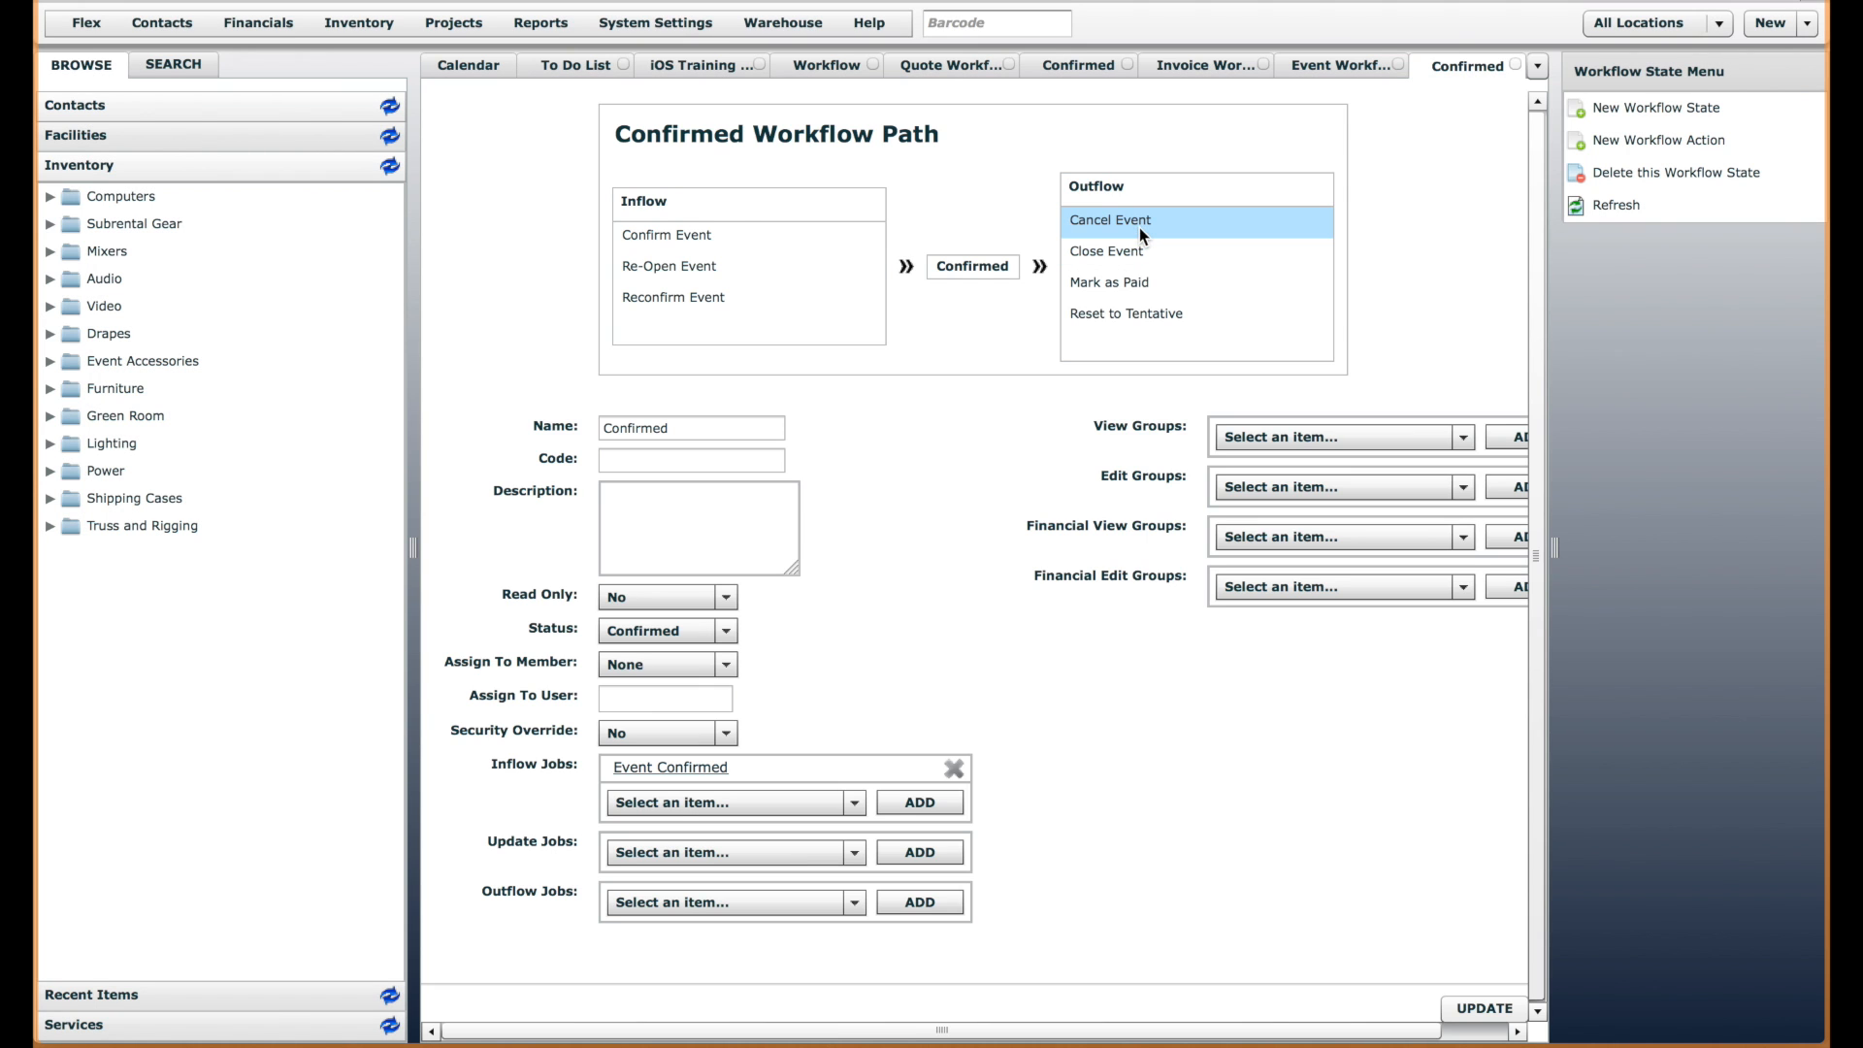
- Reorder the Event Workflow's Confirmed outflow actions to Close Event, Reset to Tentative, Mark as Paid, Cancel Event
click(1139, 227)
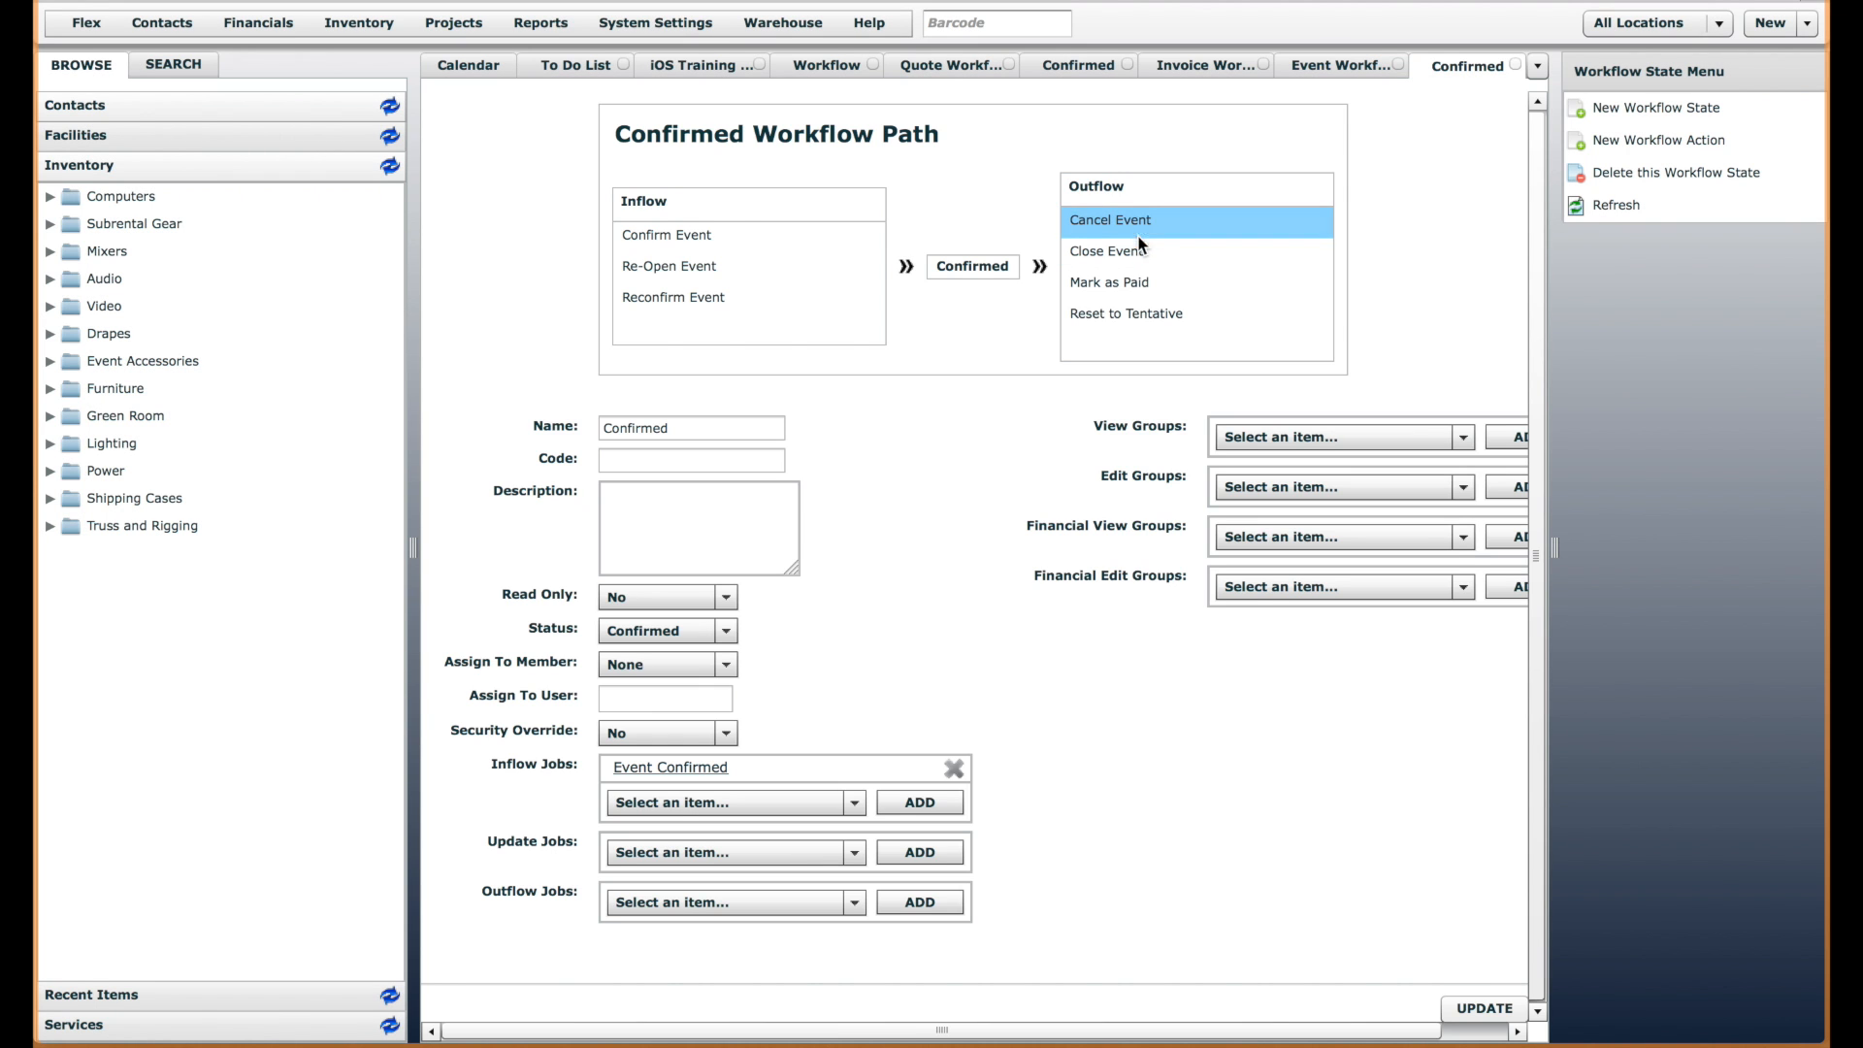
drag(1139, 225, 1179, 386)
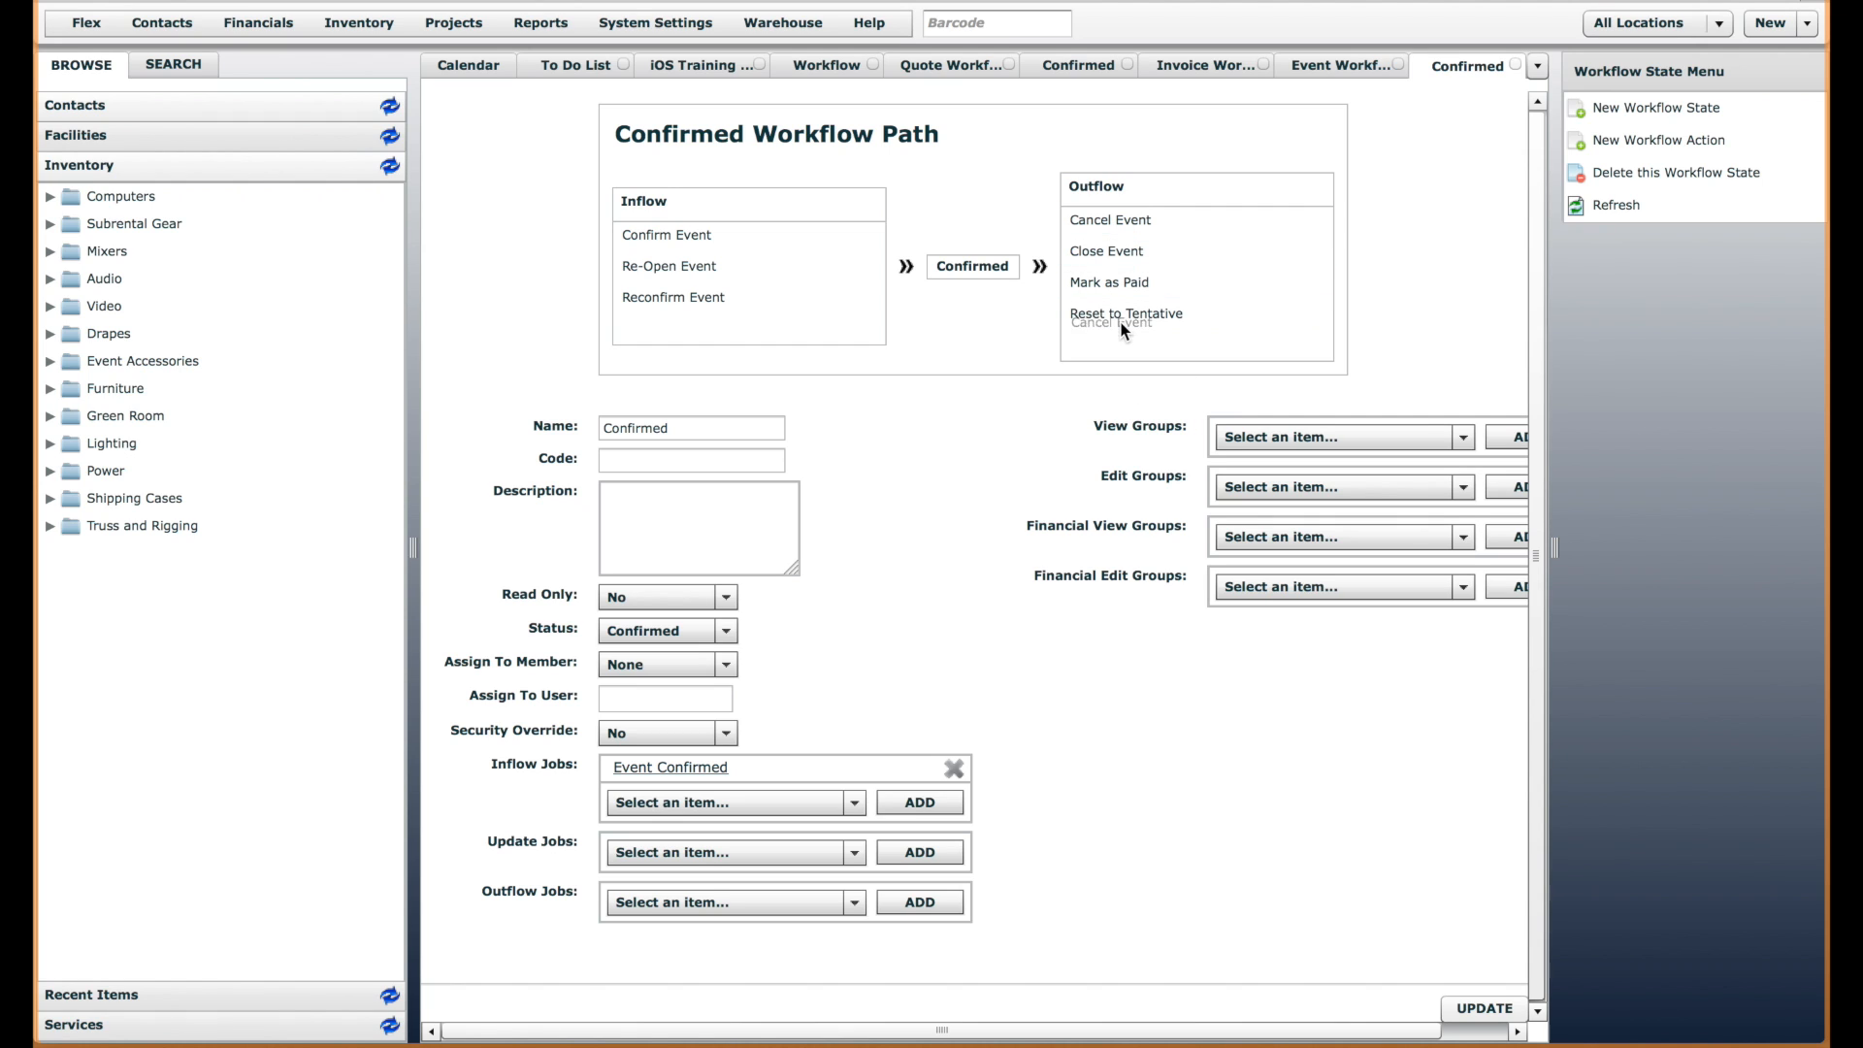
mouse_move(1110, 224)
mouse_down()
mouse_move(1116, 330)
mouse_move(1116, 249)
mouse_up()
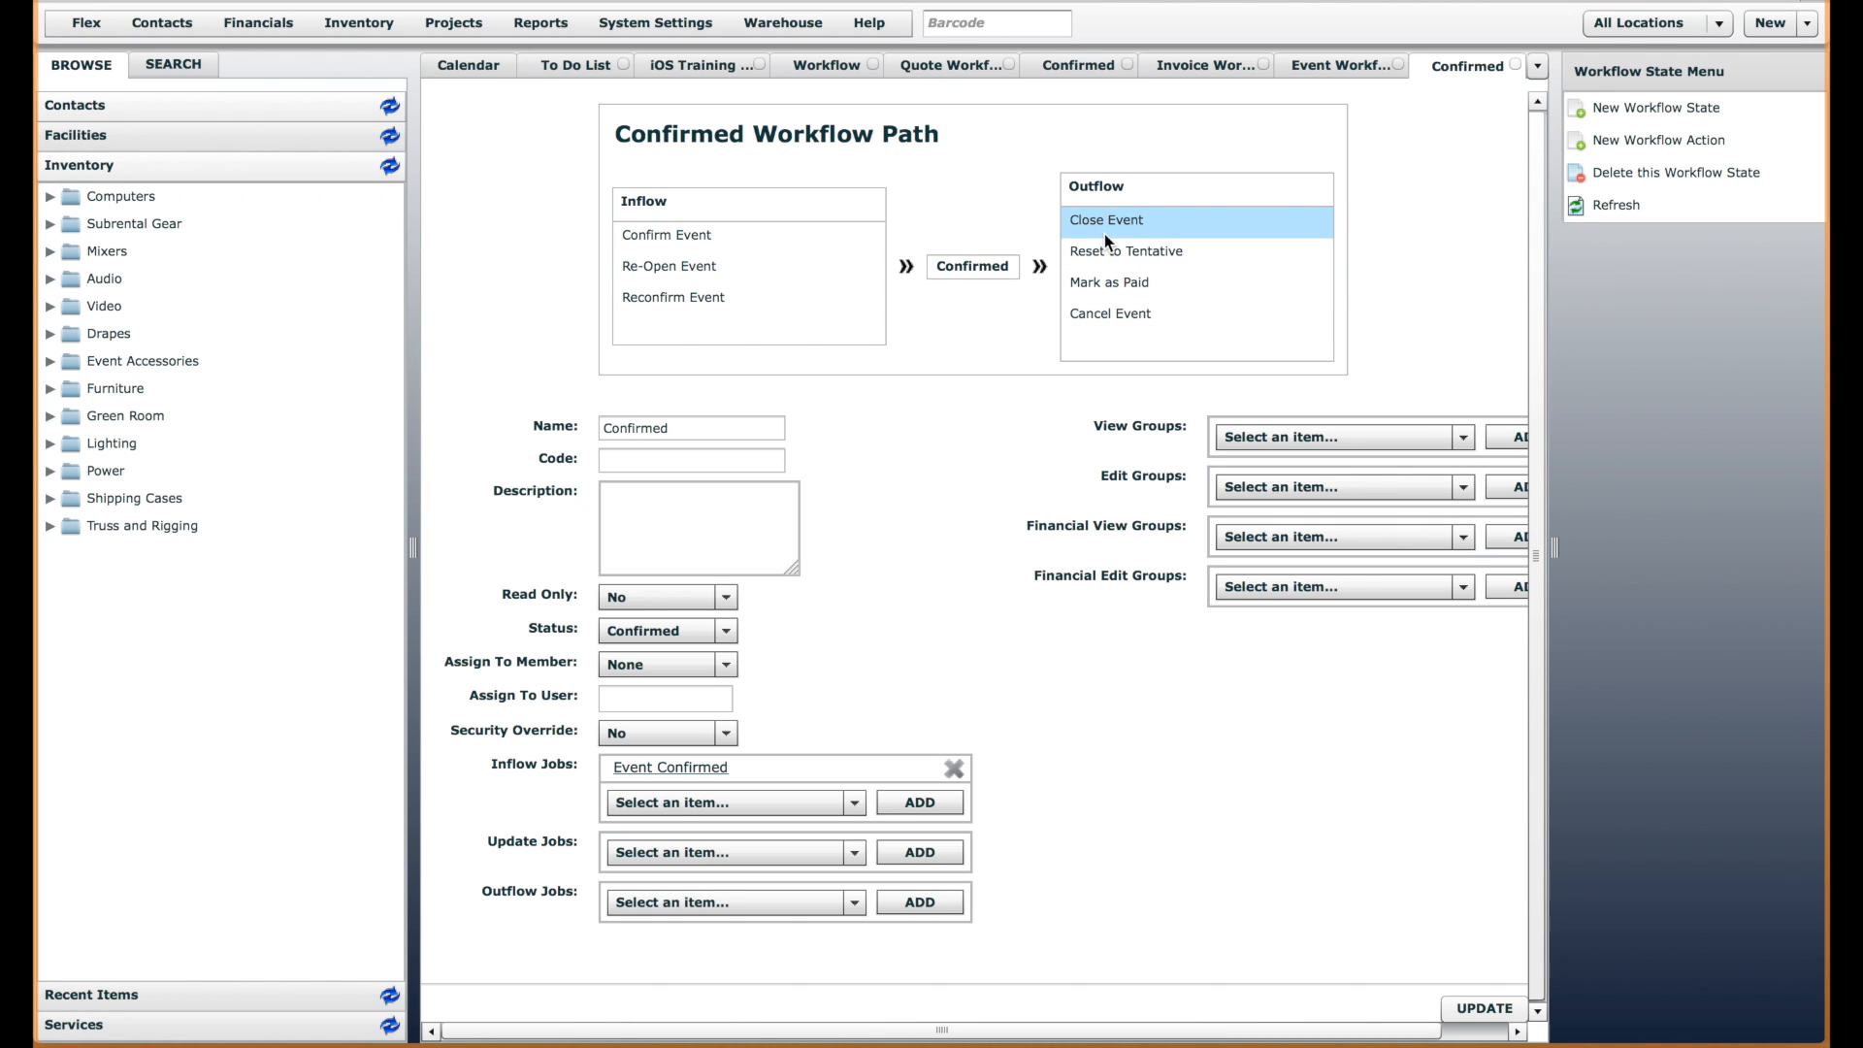
- Return to the iOS Training quote and review the order of its workflow actions
click(691, 65)
drag(1821, 456, 1817, 889)
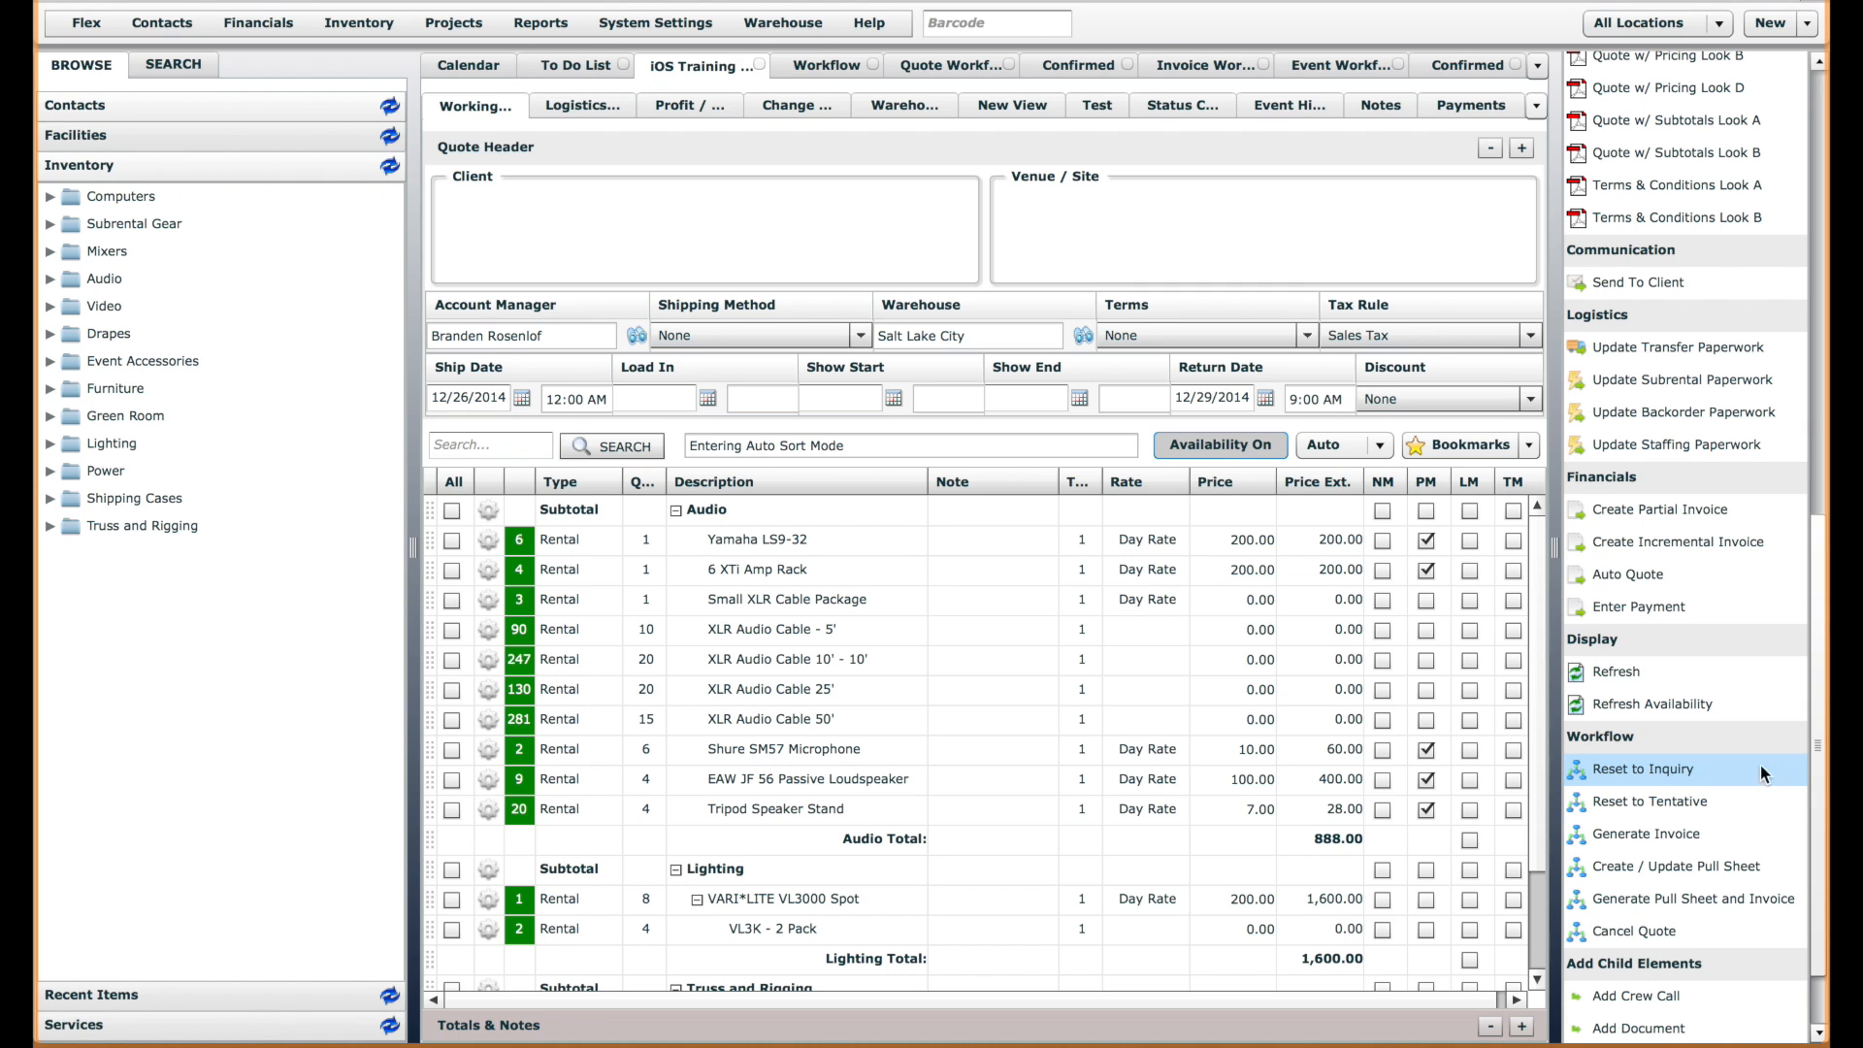
drag(1818, 745, 1818, 791)
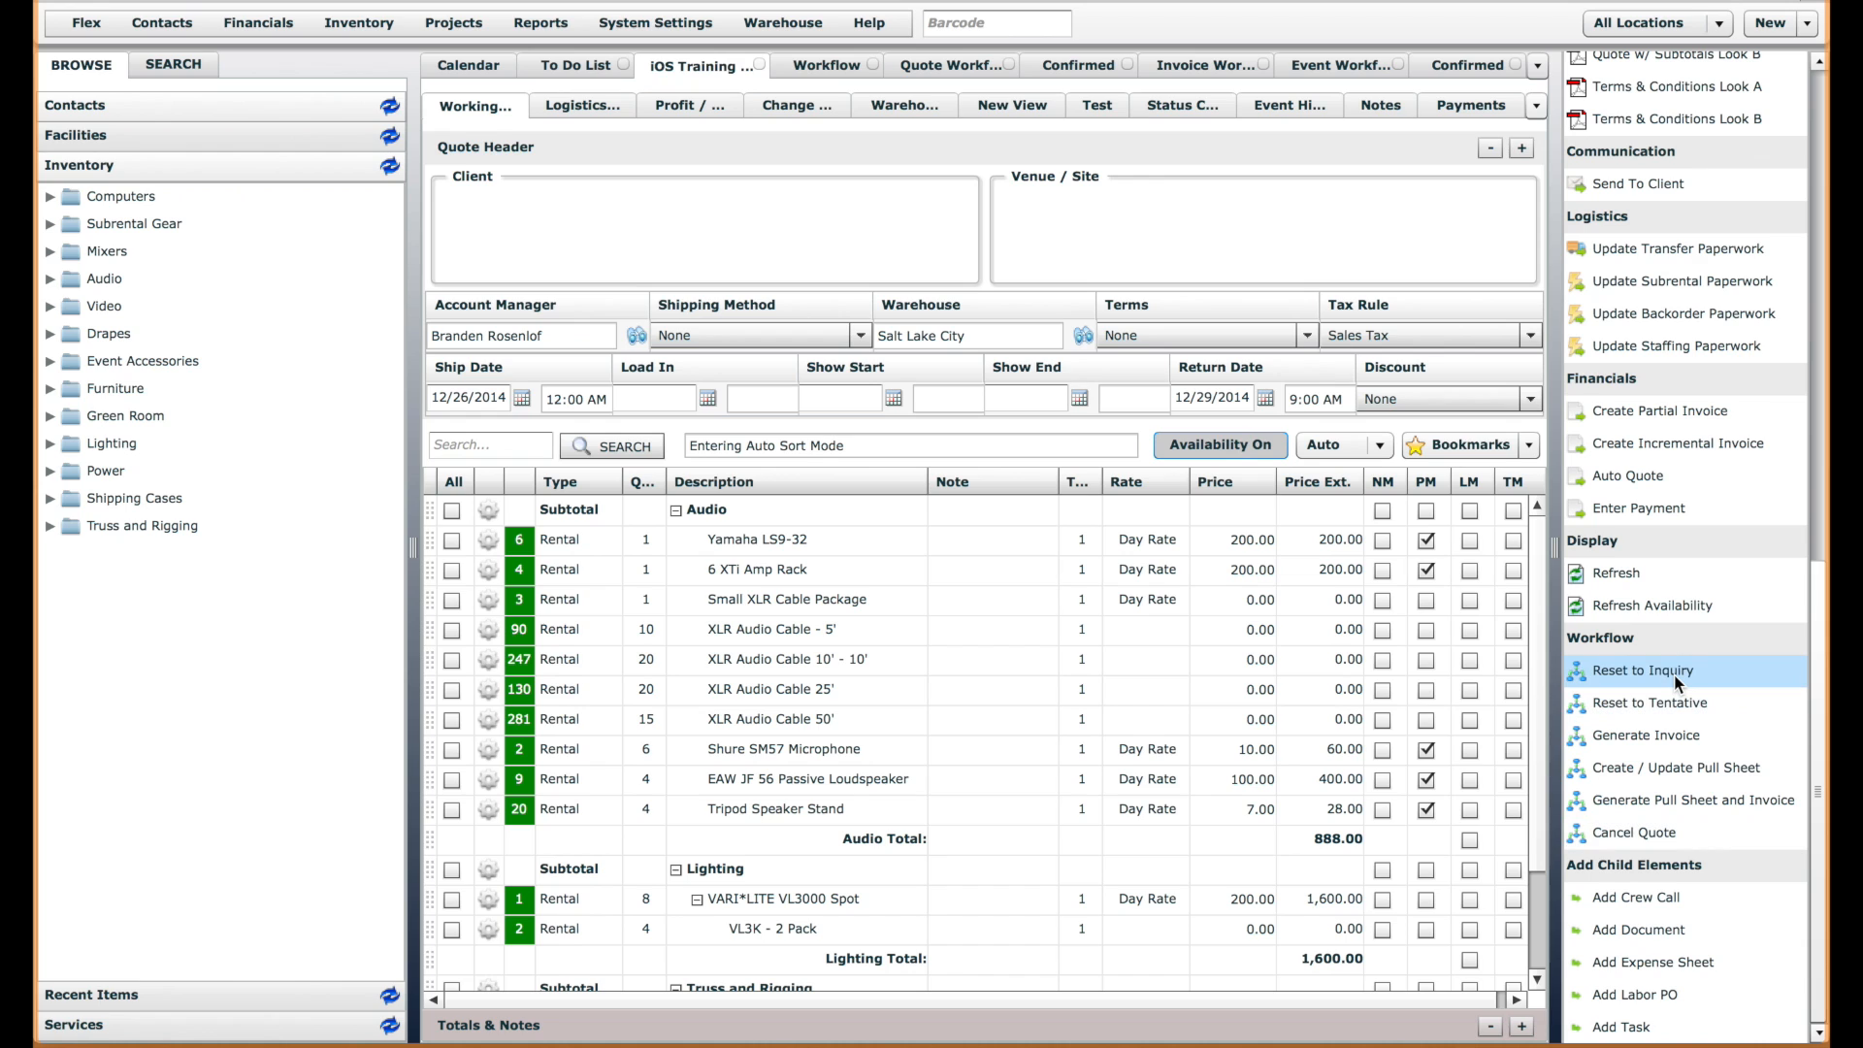